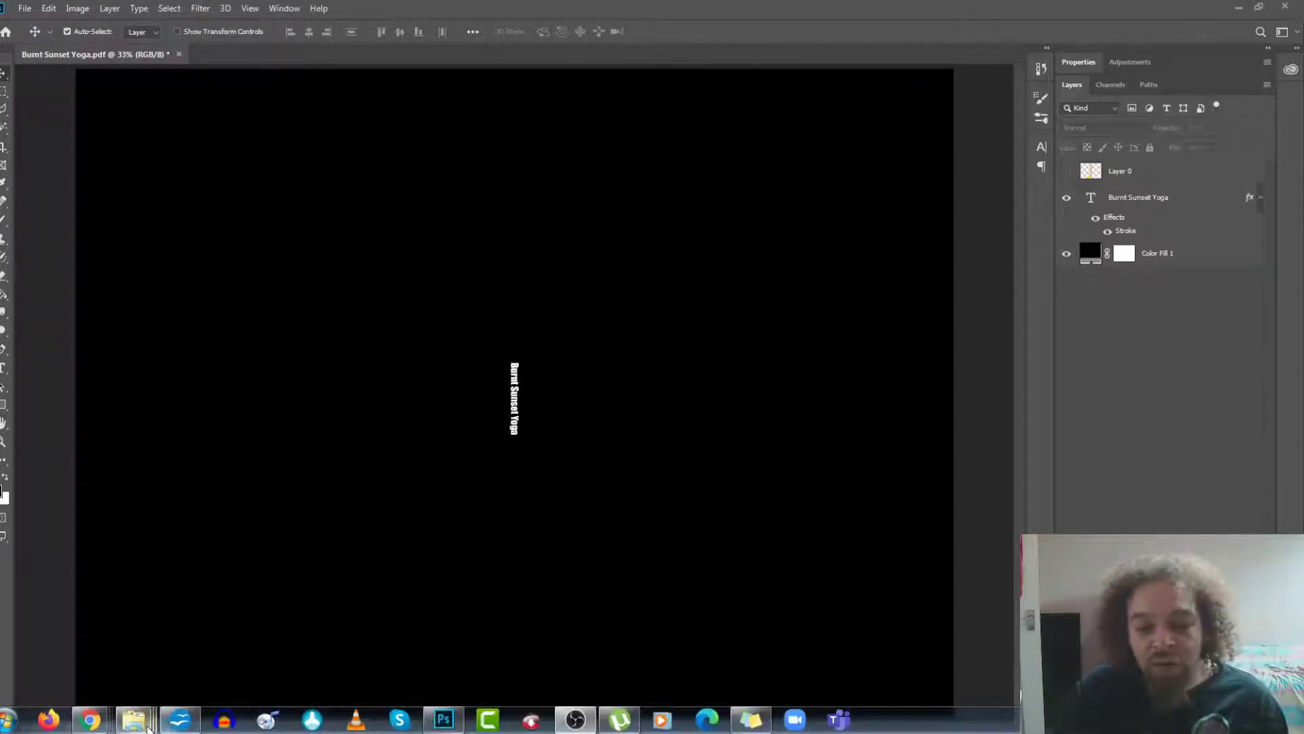
- Place the Rainbow Marble 1 image in the document and scale it proportionally to 43.07% to cover the whole canvas
{"action": "mouse_move", "coordinate": [150, 725]}
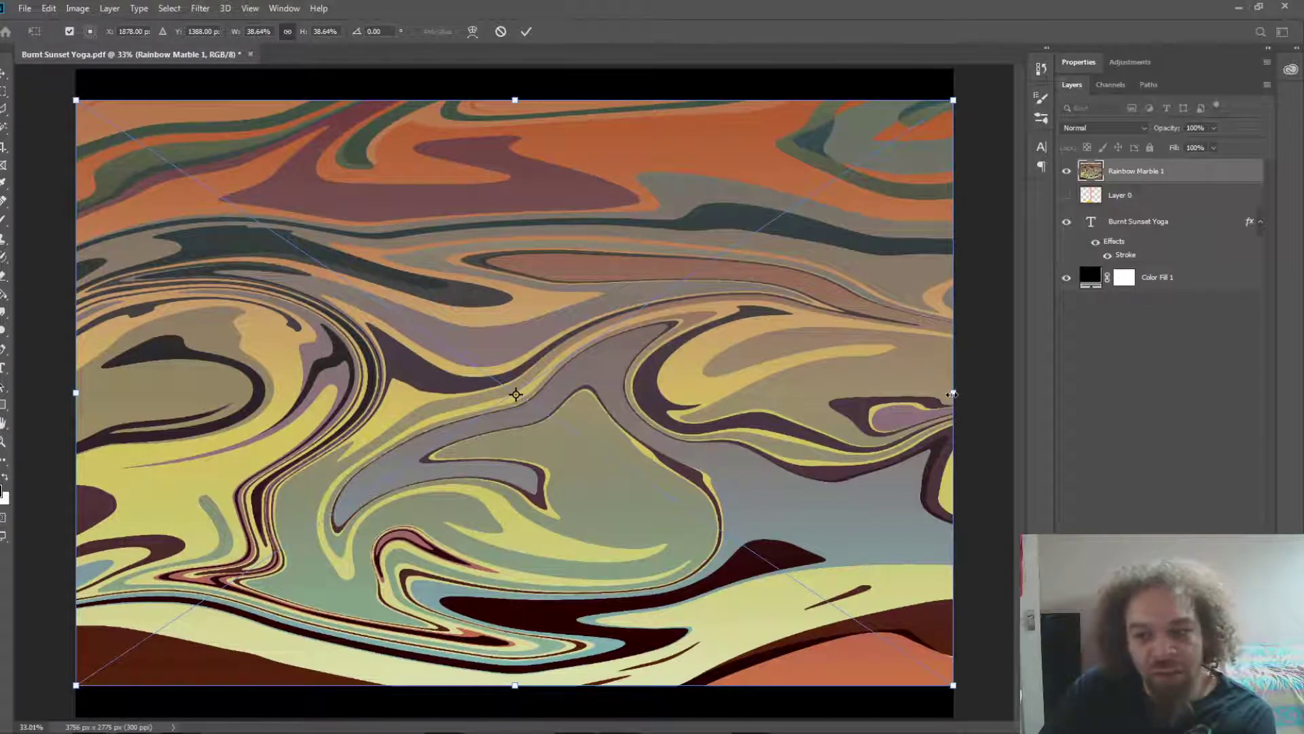
{"action": "mouse_move", "coordinate": [952, 394]}
{"action": "left_mouse_down"}
{"action": "mouse_move", "coordinate": [1001, 382]}
{"action": "mouse_move", "coordinate": [953, 392]}
{"action": "left_mouse_up"}
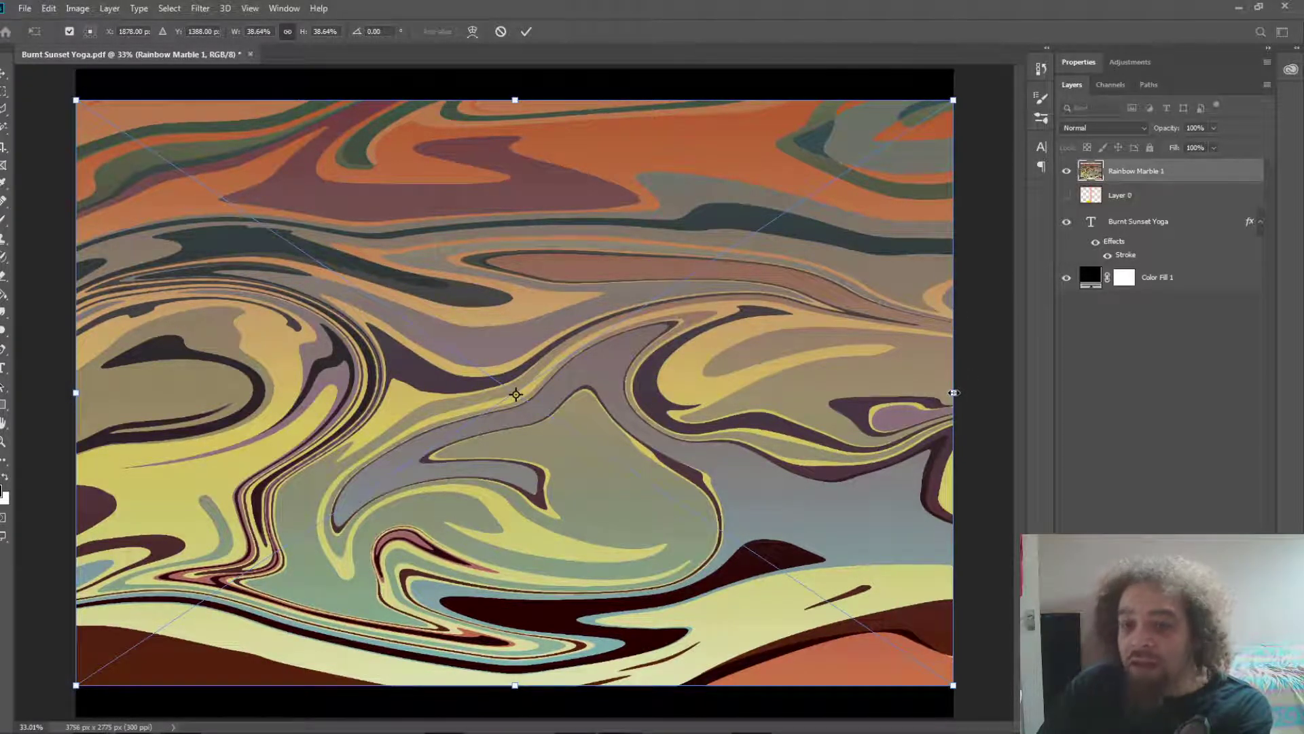
{"action": "left_click_drag", "start_coordinate": [954, 393], "coordinate": [1005, 386]}
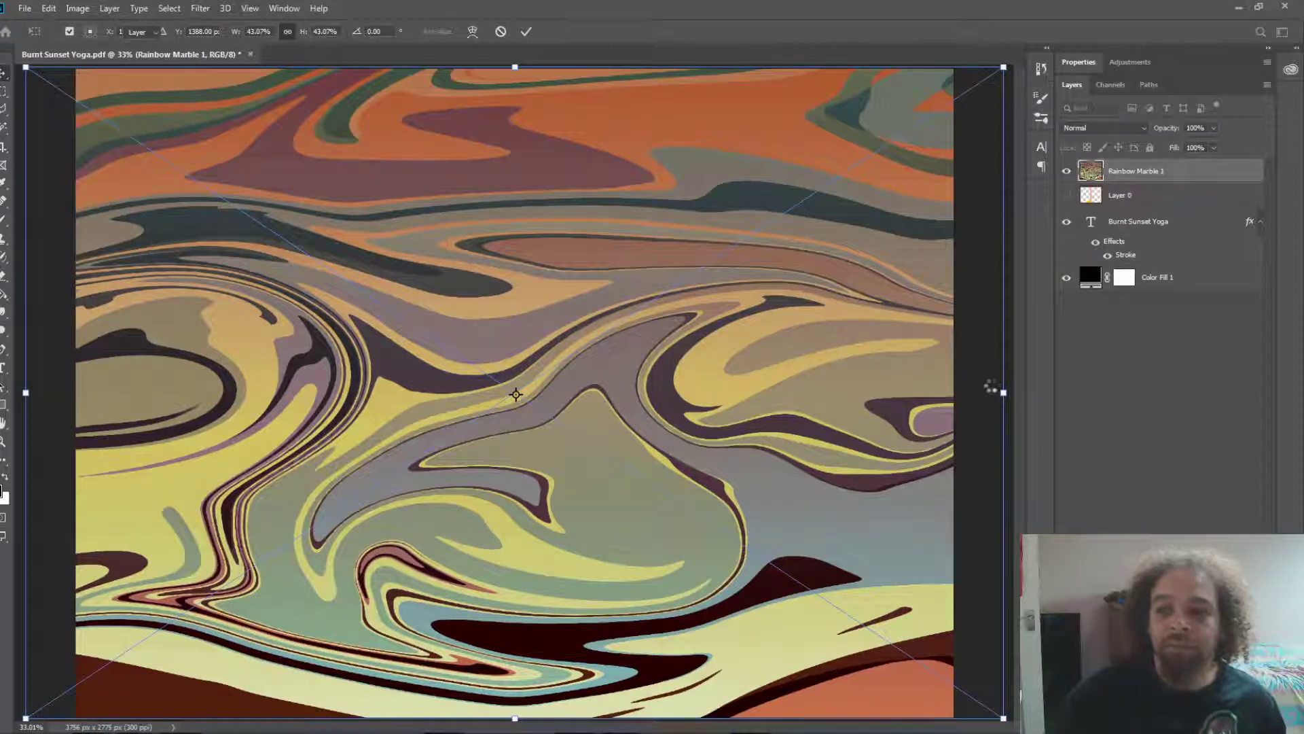
{"action": "key", "text": "Return"}
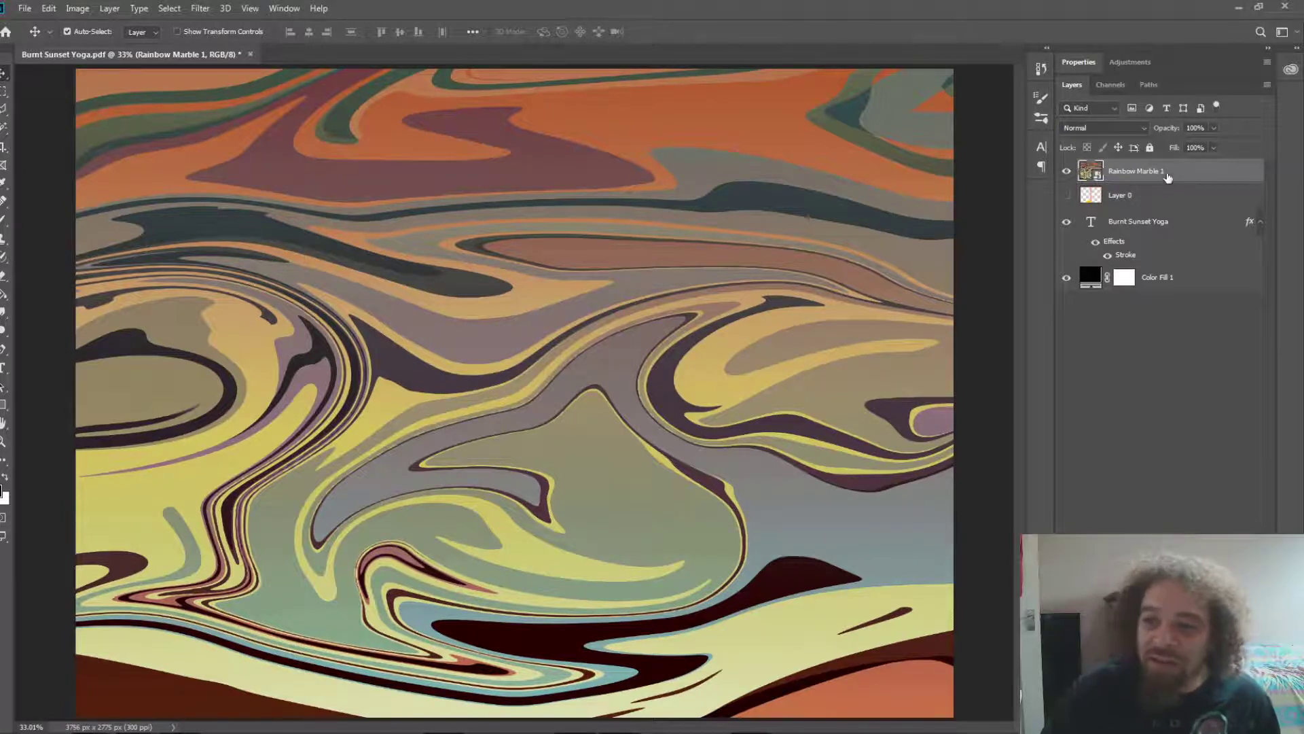
- Move the Rainbow Marble 1 layer beneath the spine text layer and hide it
{"action": "left_click_drag", "start_coordinate": [1188, 176], "coordinate": [1184, 257]}
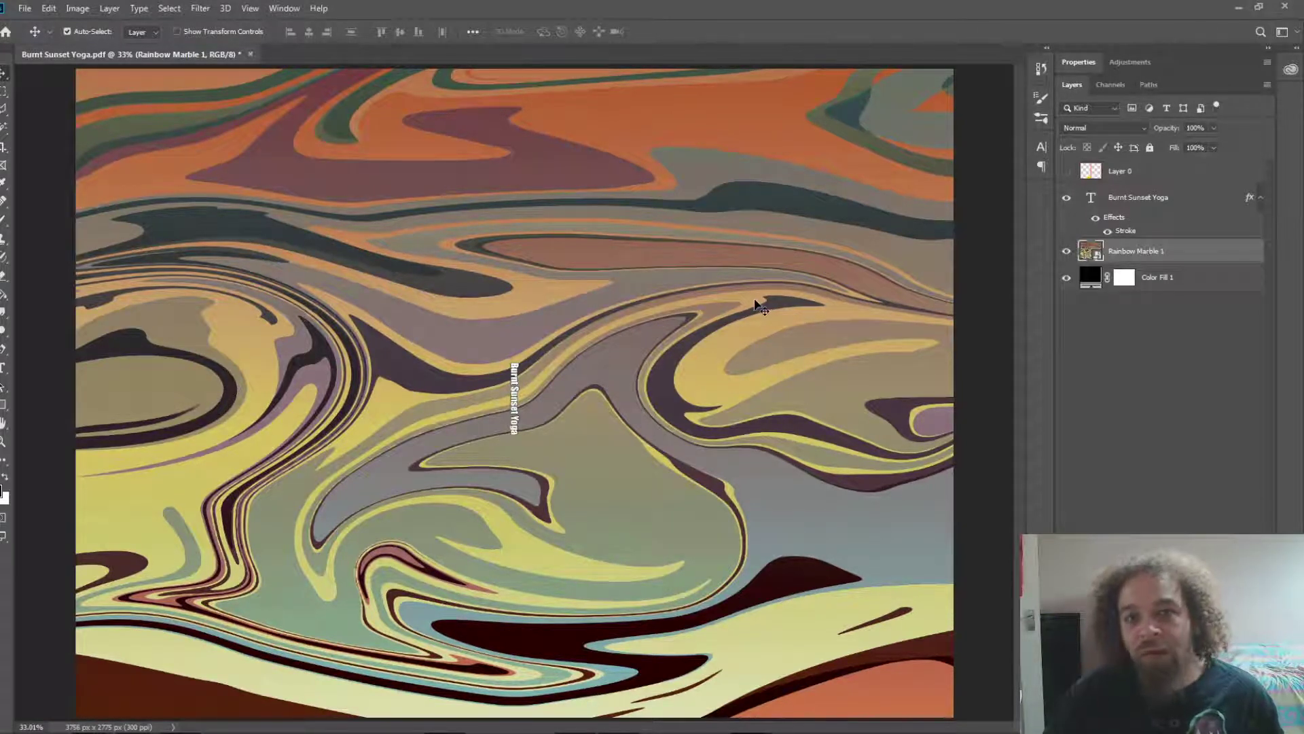
{"action": "left_click", "coordinate": [1129, 342]}
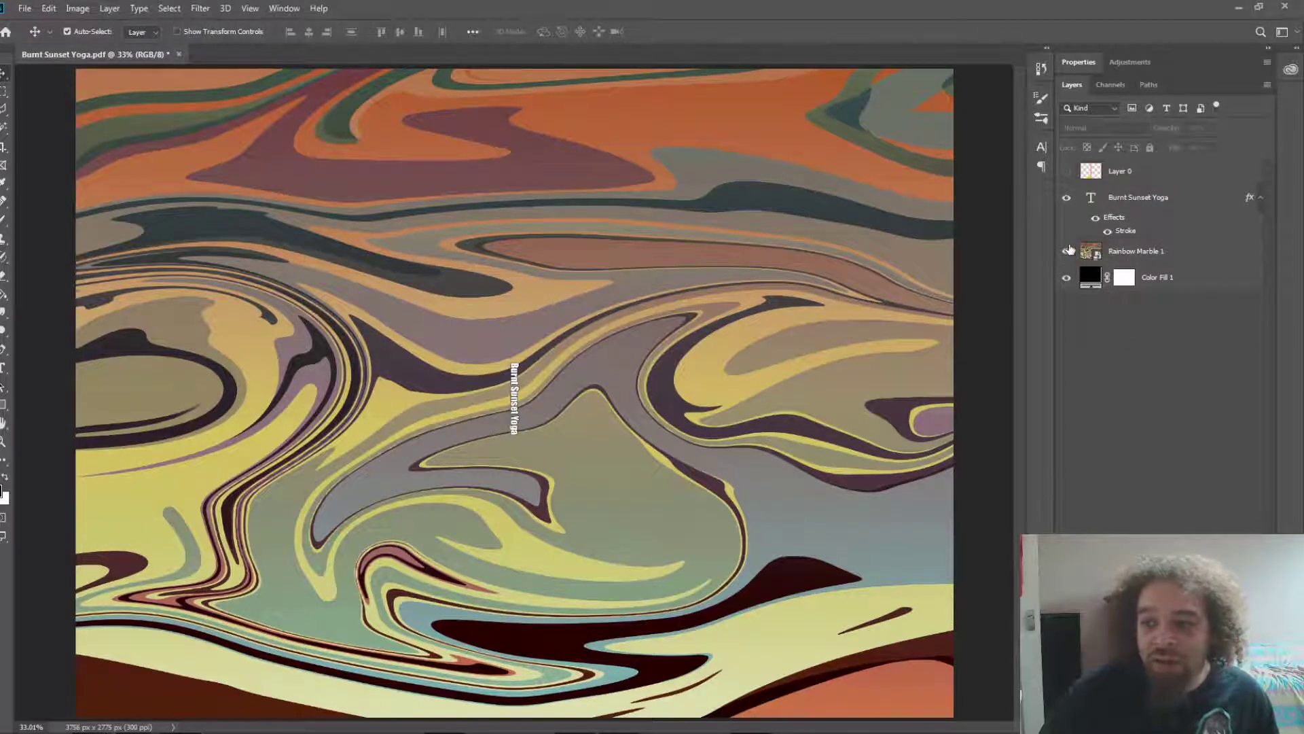
{"action": "left_click", "coordinate": [1066, 250]}
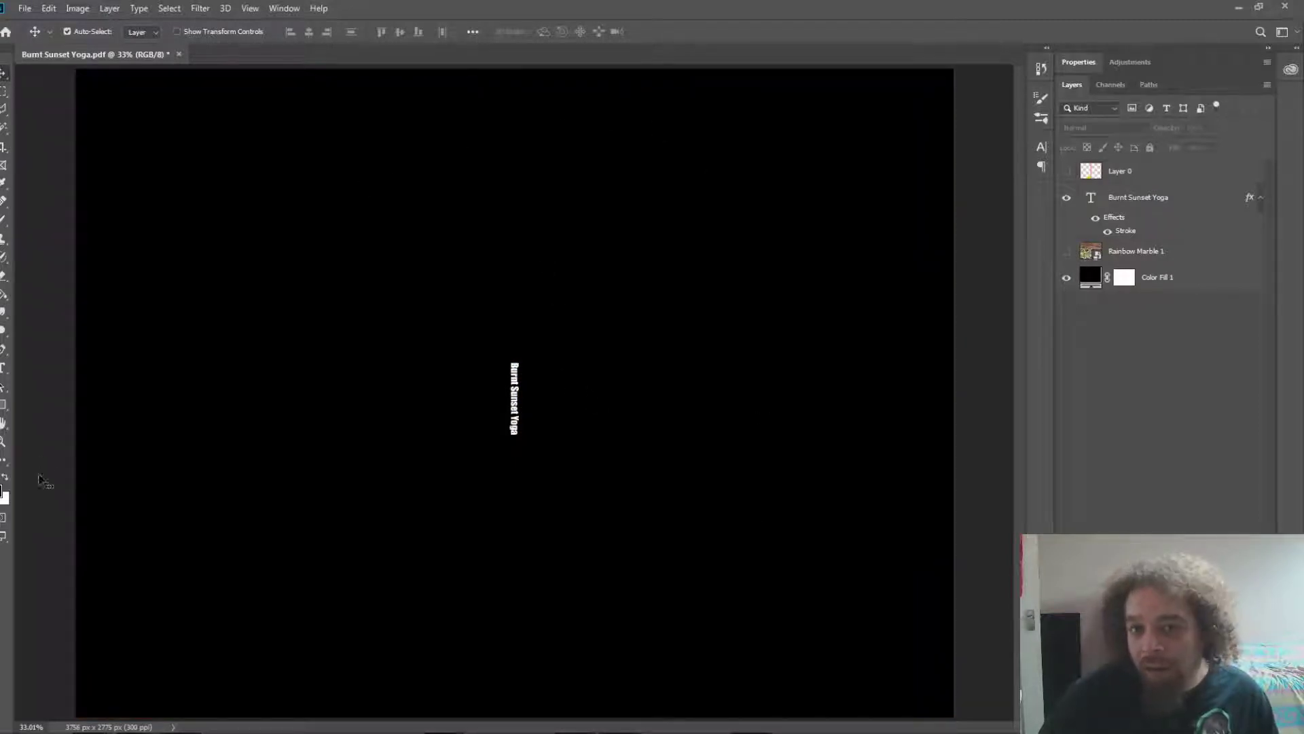
- Delete the black Color Fill 1 layer
{"action": "double_click", "coordinate": [1090, 277]}
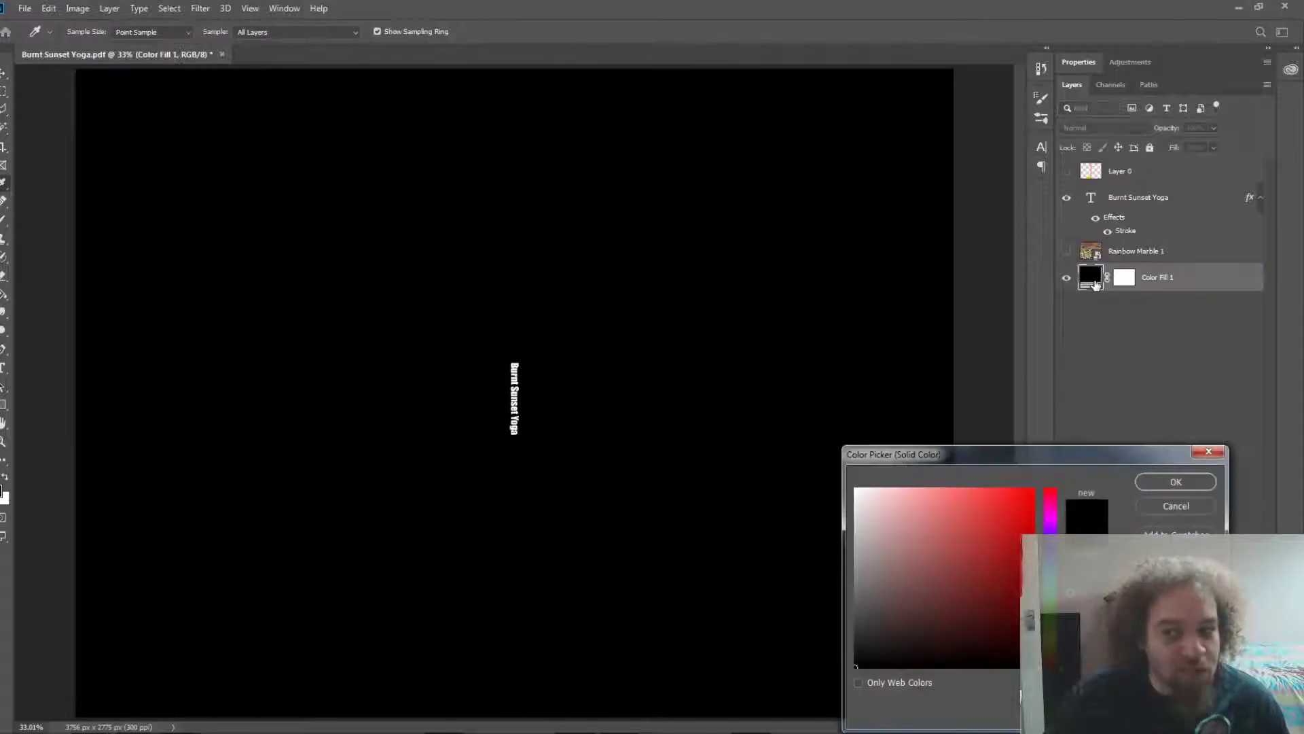
{"action": "left_click", "coordinate": [1206, 453]}
{"action": "right_click", "coordinate": [1165, 279]}
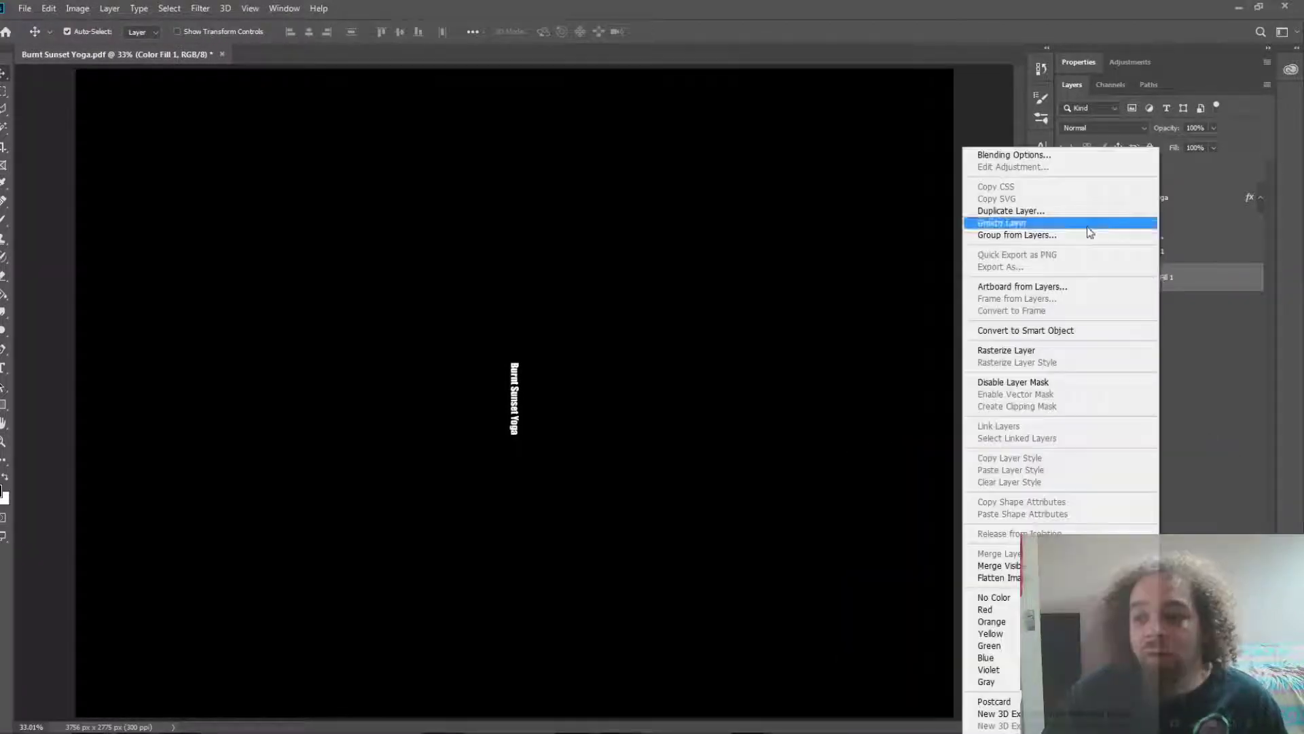
{"action": "left_click", "coordinate": [1011, 224]}
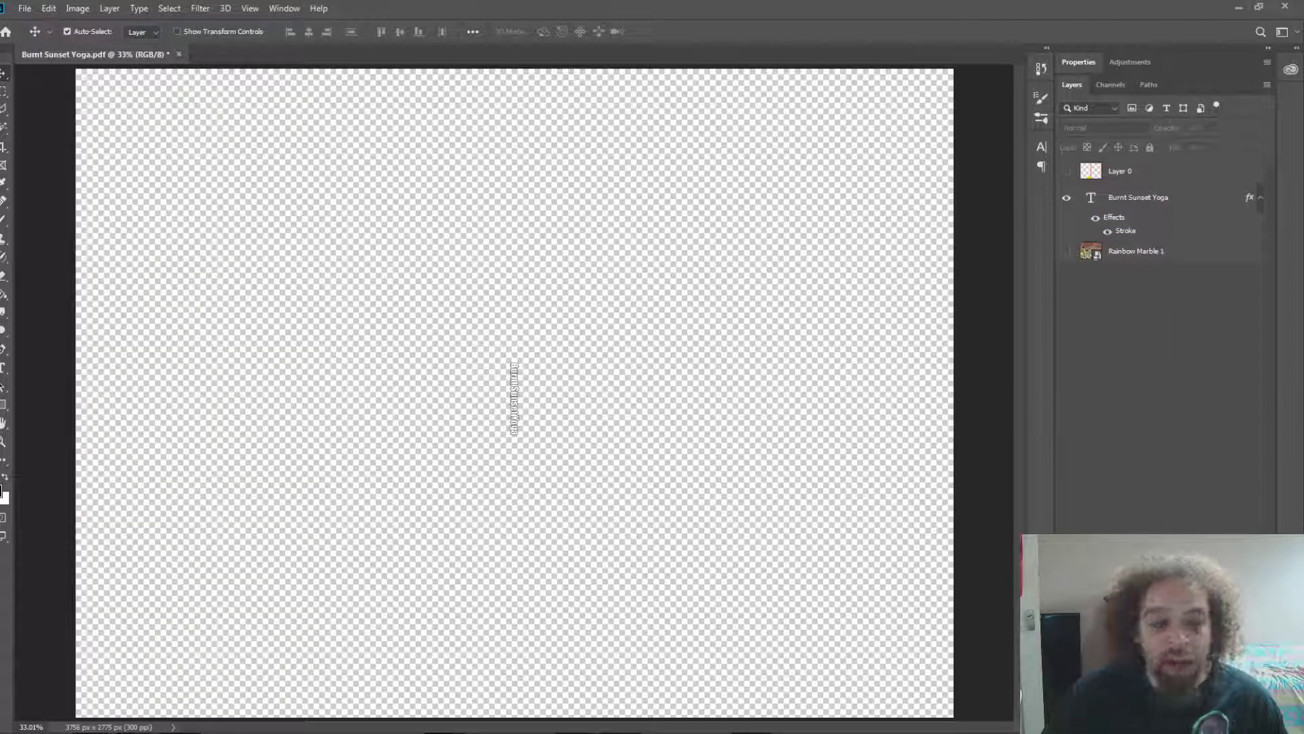
{"action": "key", "text": "ctrl+shift+alt+n"}
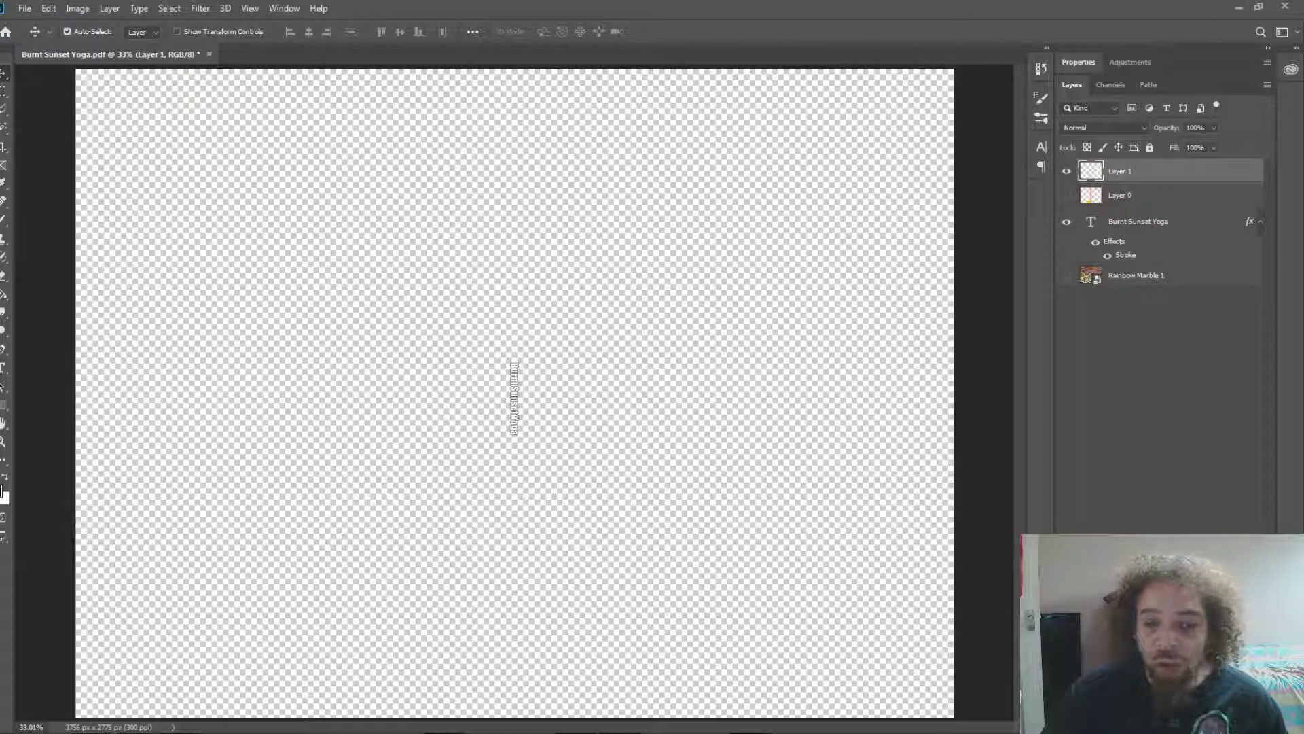
{"action": "right_click", "coordinate": [1119, 178]}
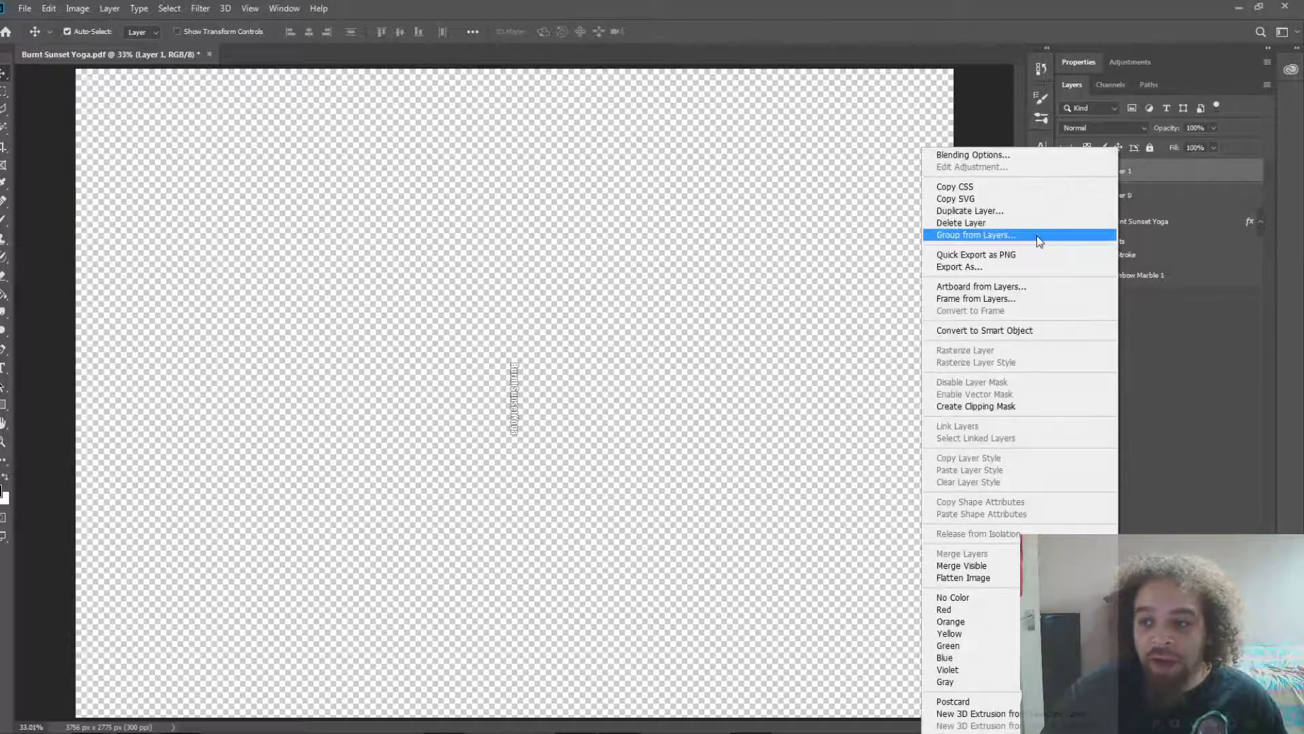
{"action": "left_click", "coordinate": [1013, 221]}
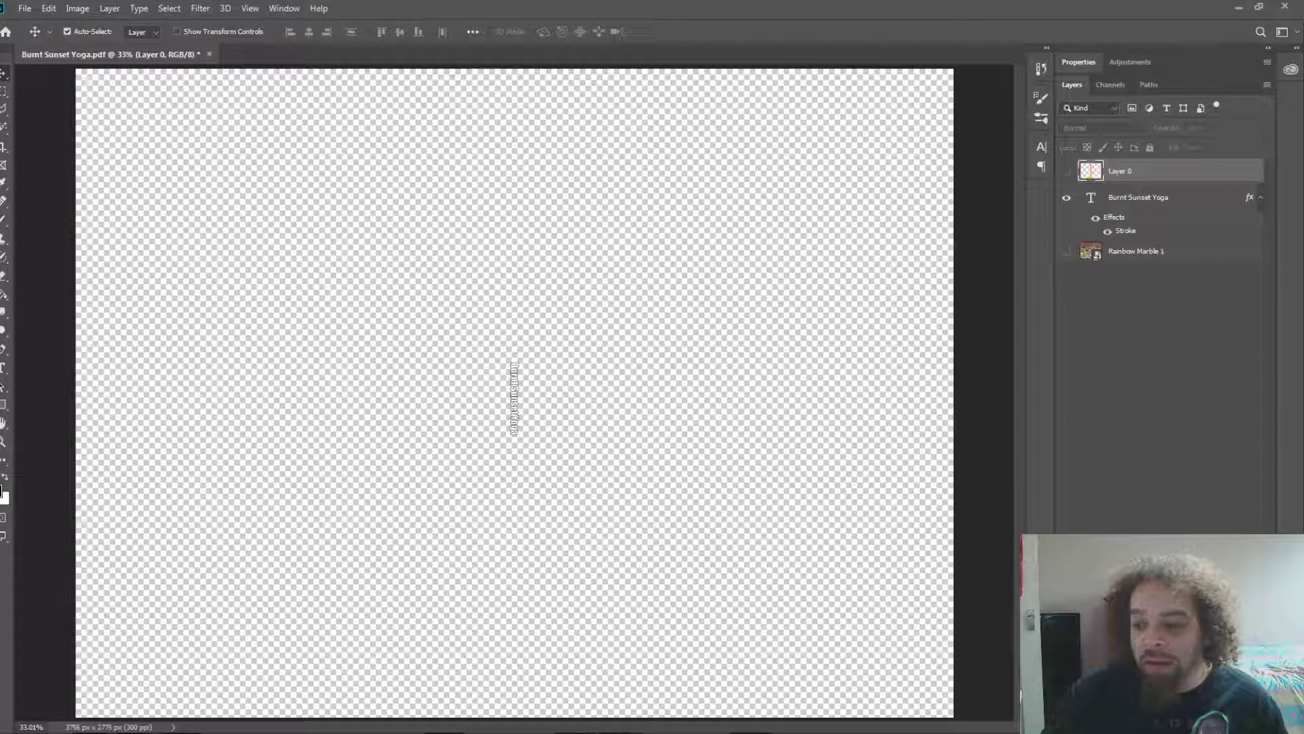
- Add a black solid colour fill layer and place it at the bottom of the layer stack
{"action": "left_click", "coordinate": [1167, 723]}
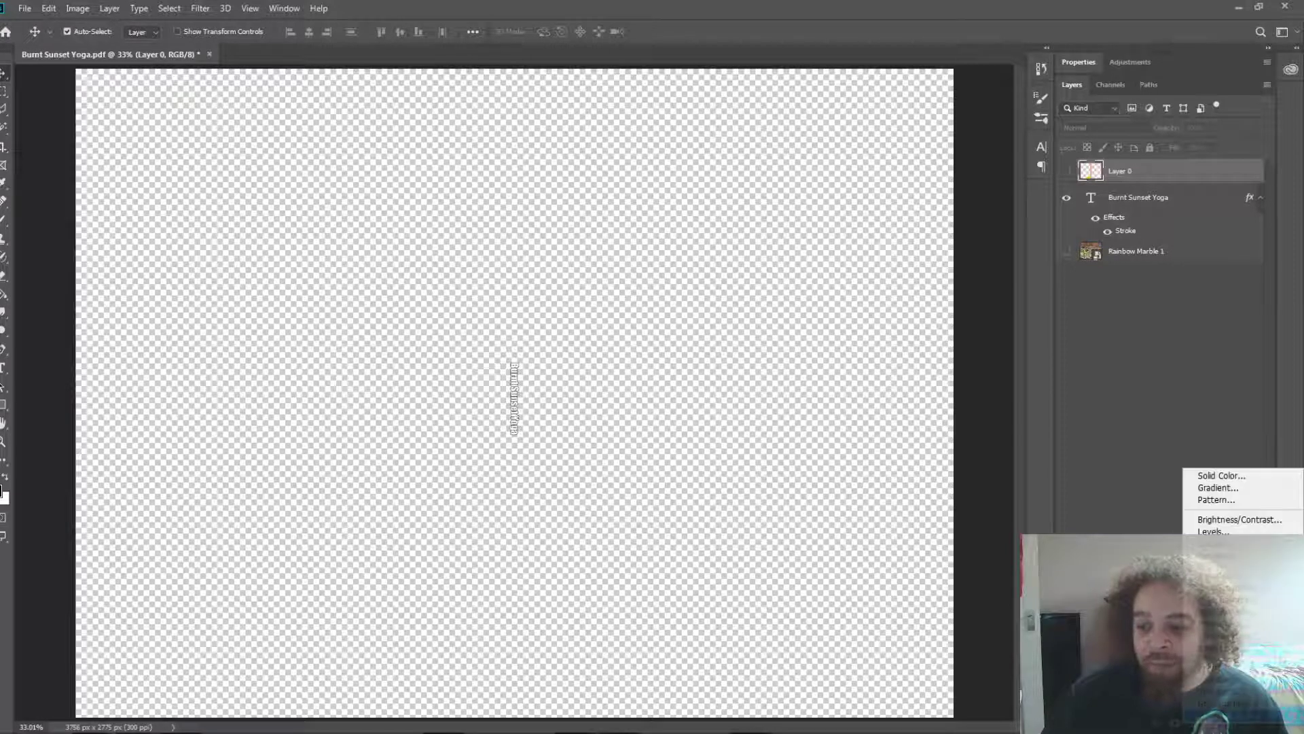
{"action": "left_click", "coordinate": [1215, 477]}
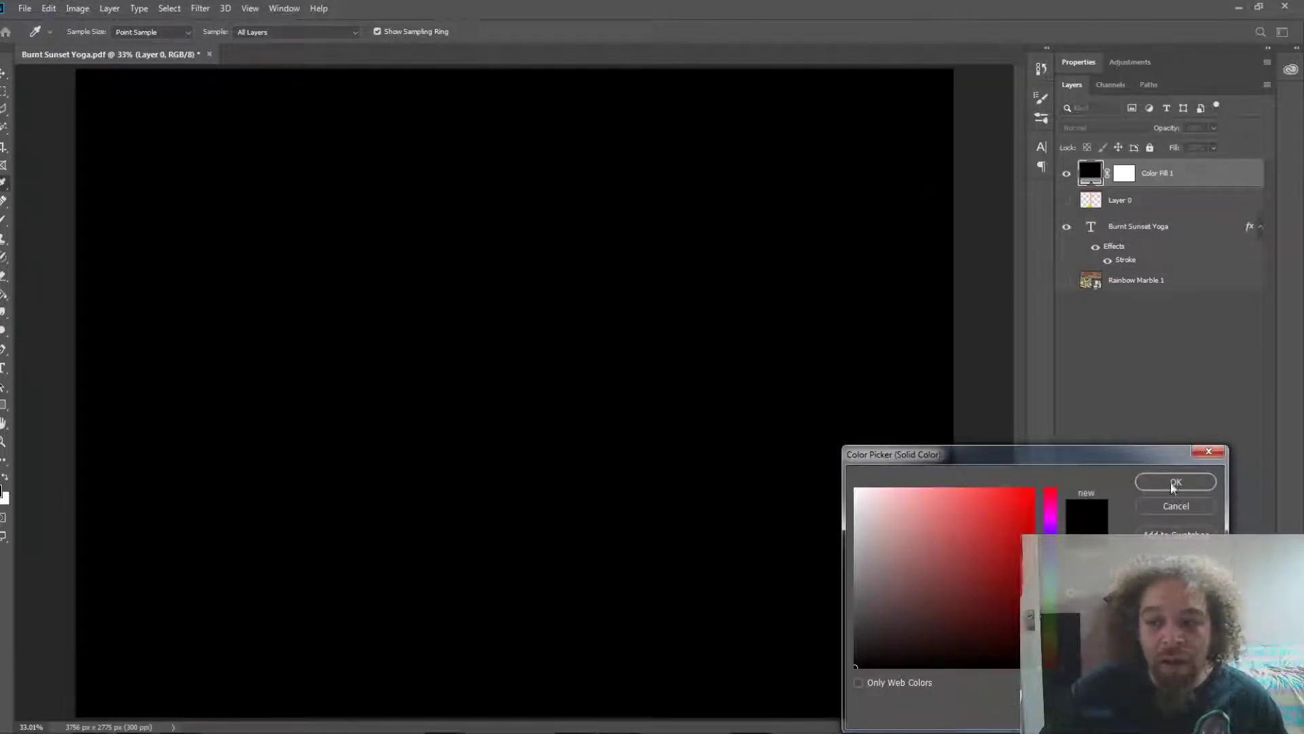
{"action": "left_click", "coordinate": [1175, 483]}
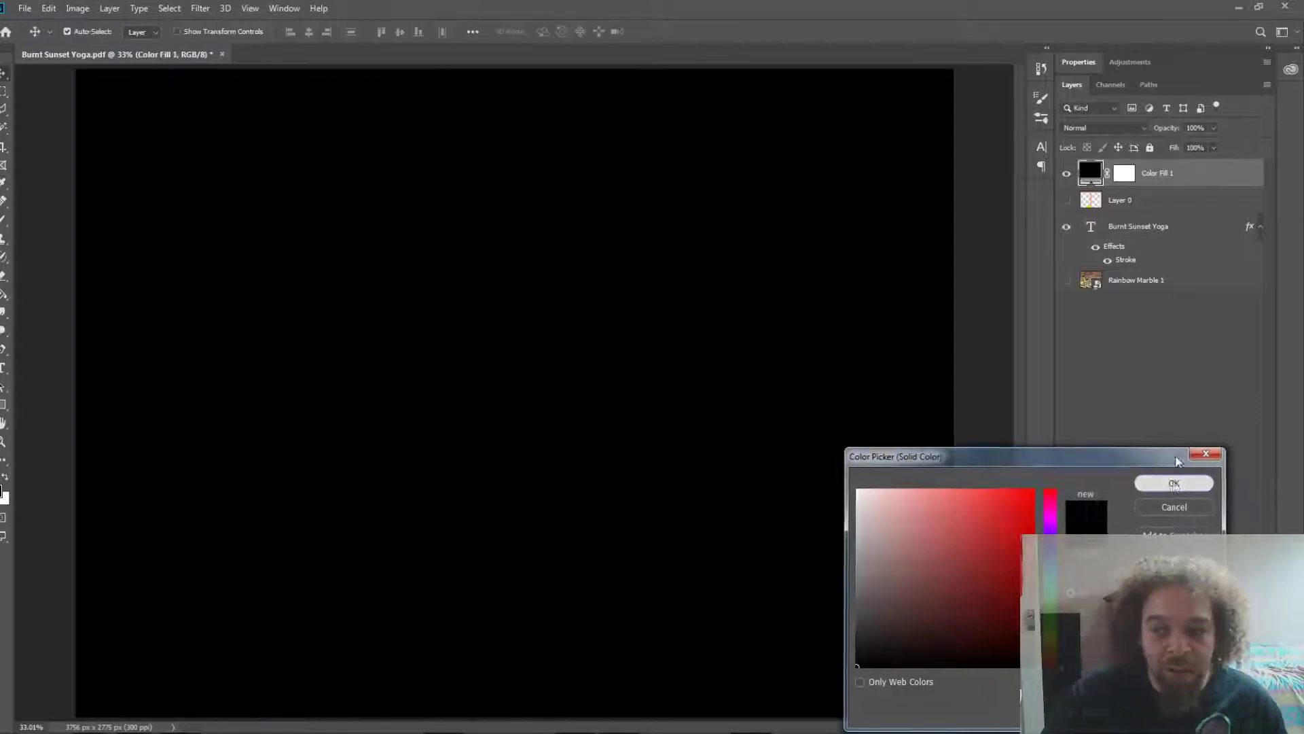
{"action": "left_click_drag", "start_coordinate": [1189, 174], "coordinate": [1192, 299]}
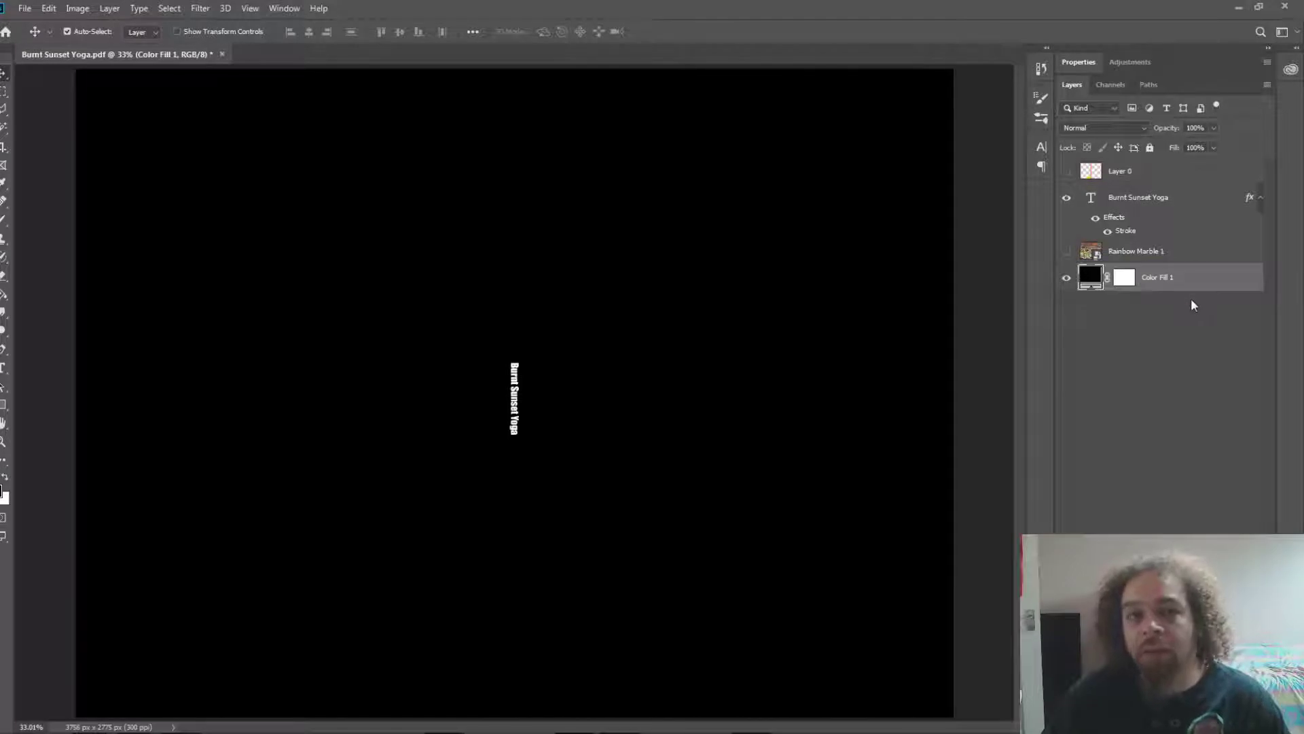
- Check the document without the black fill layer and try white as the fill colour
{"action": "left_click", "coordinate": [1068, 277]}
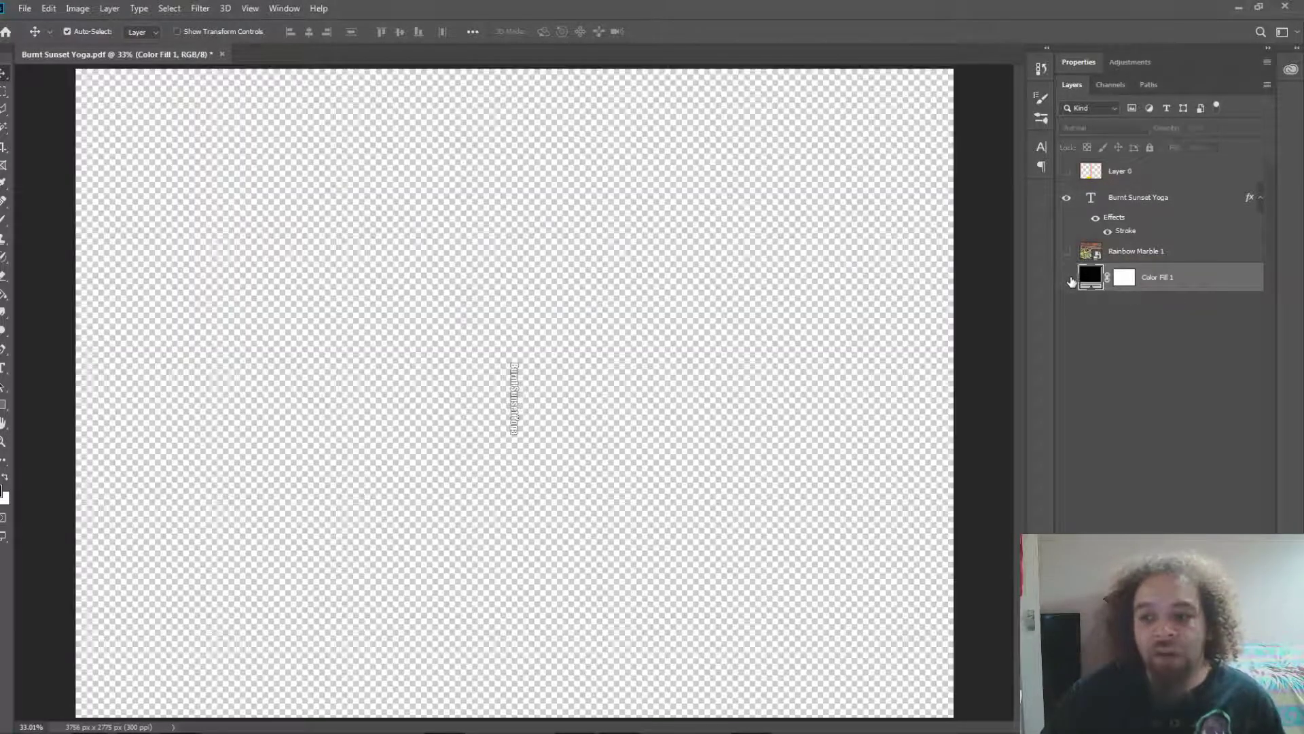
{"action": "left_click", "coordinate": [1068, 277]}
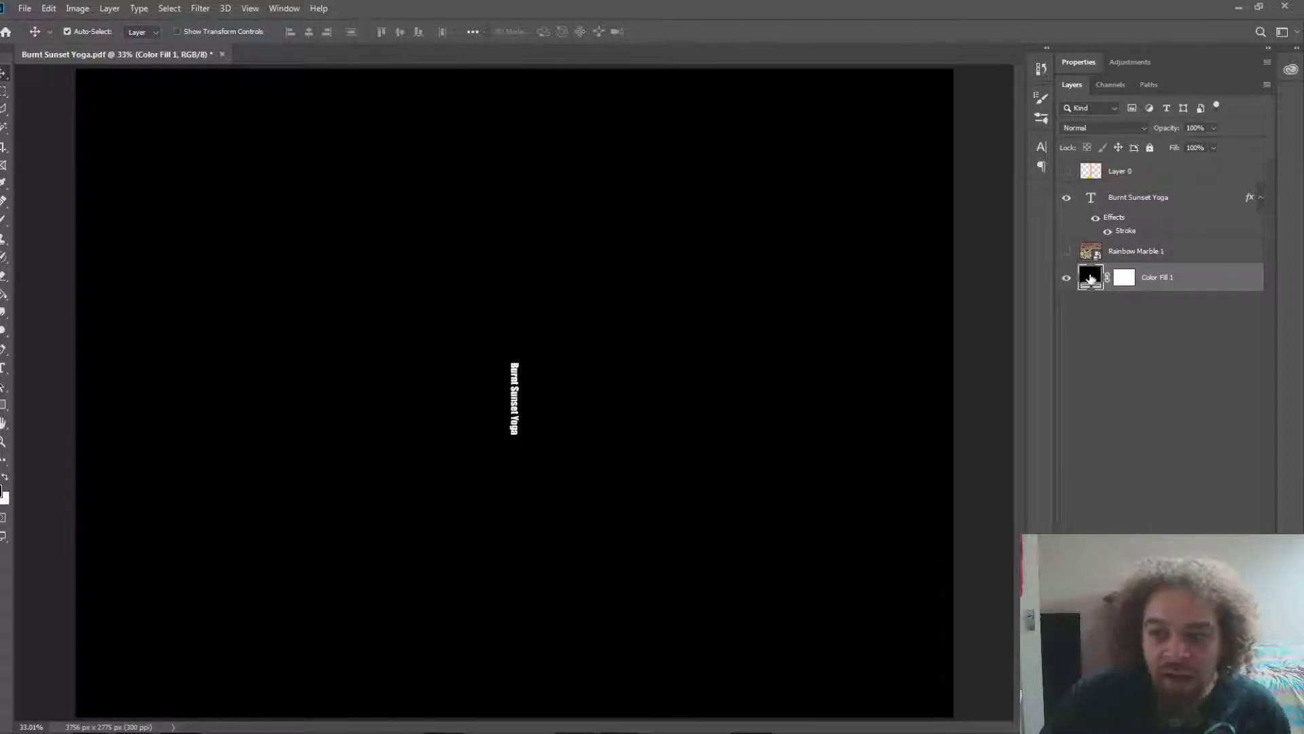
{"action": "double_click", "coordinate": [1090, 279]}
{"action": "left_click_drag", "start_coordinate": [932, 584], "coordinate": [828, 481]}
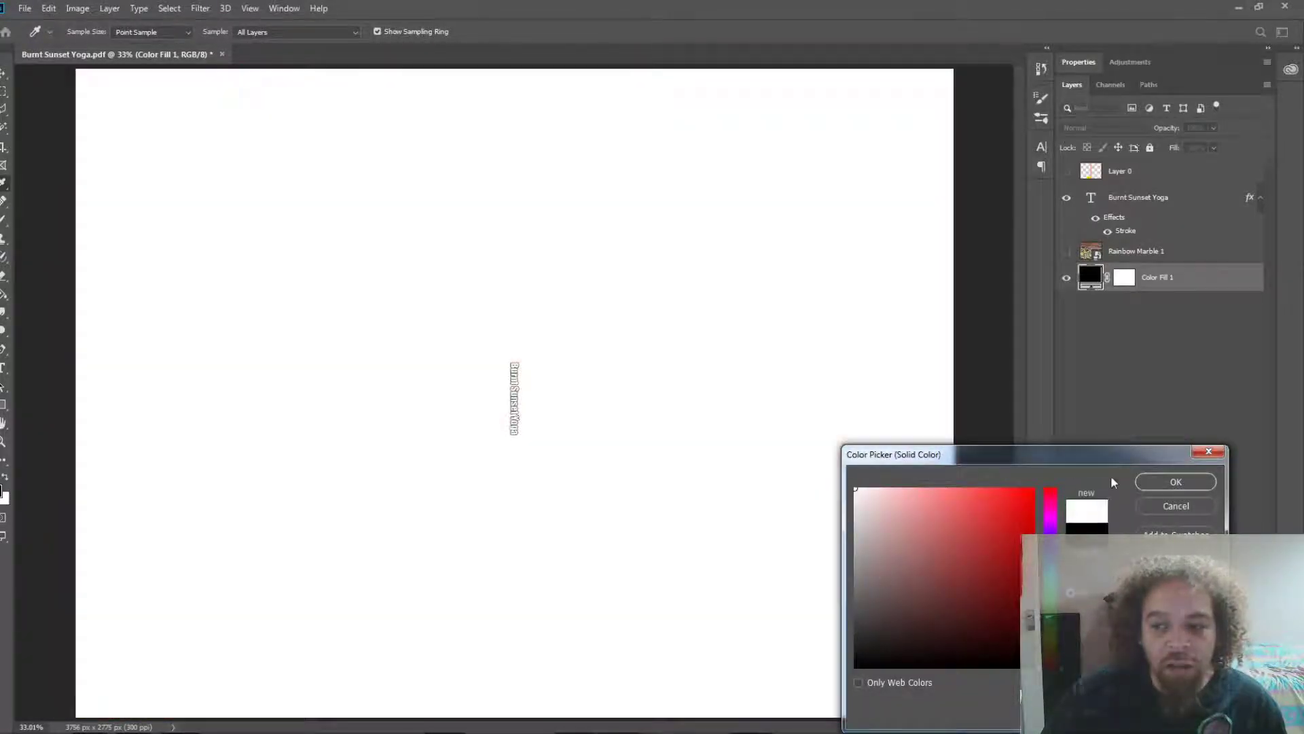
{"action": "left_click", "coordinate": [1158, 506]}
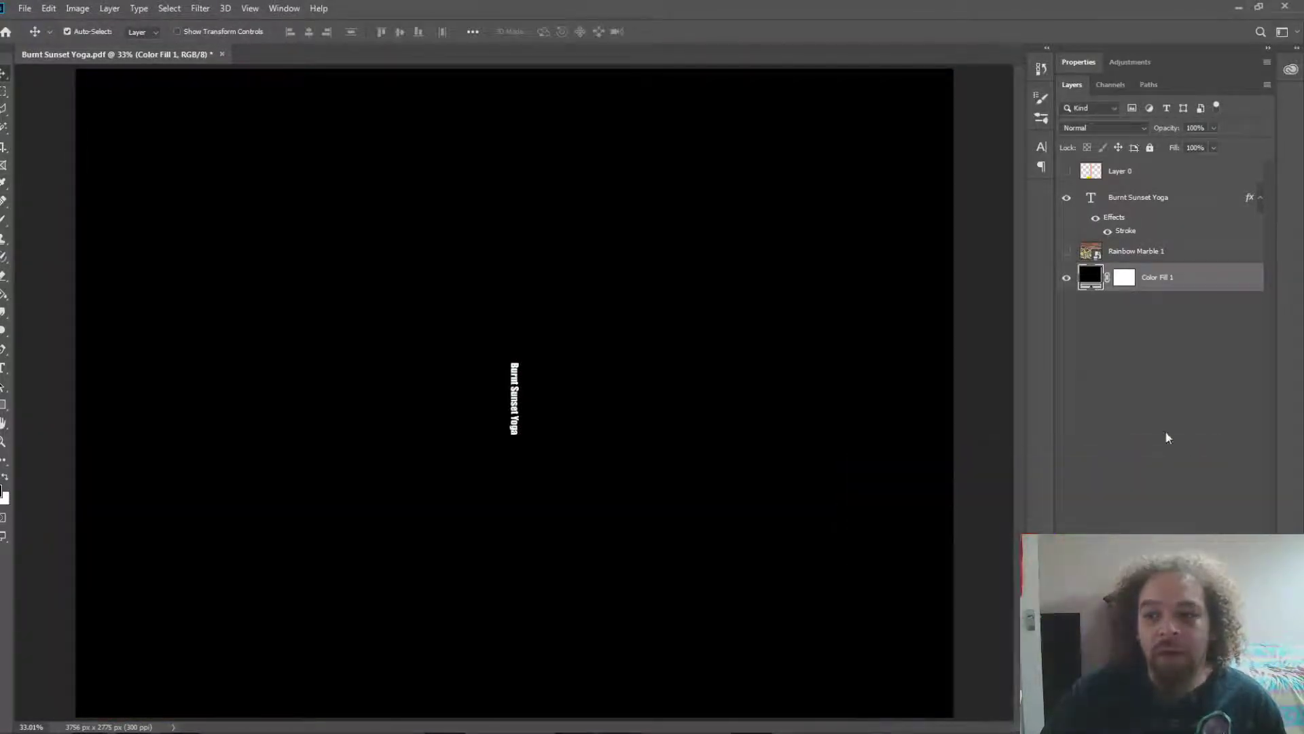
- Show the Rainbow Marble 1 layer and the Layer 0 cover template with the barcode area
{"action": "left_click", "coordinate": [1067, 252]}
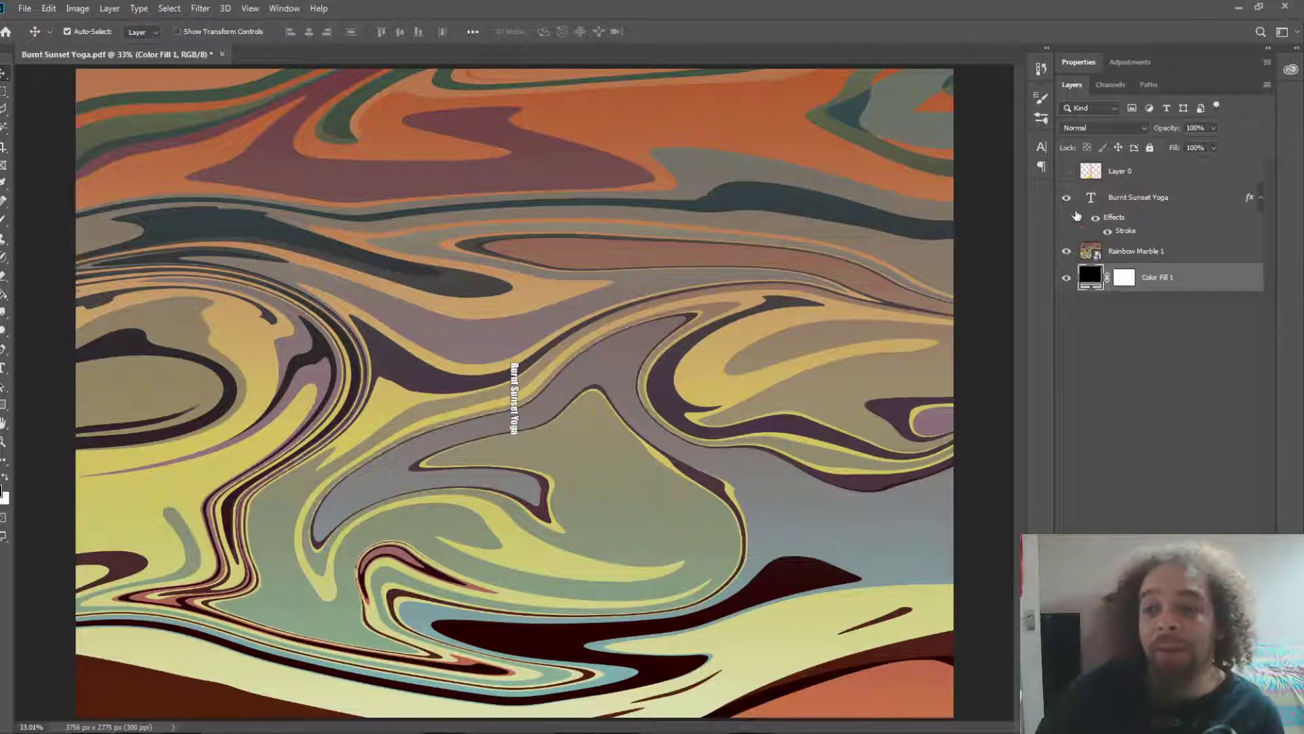
{"action": "left_click", "coordinate": [1066, 171]}
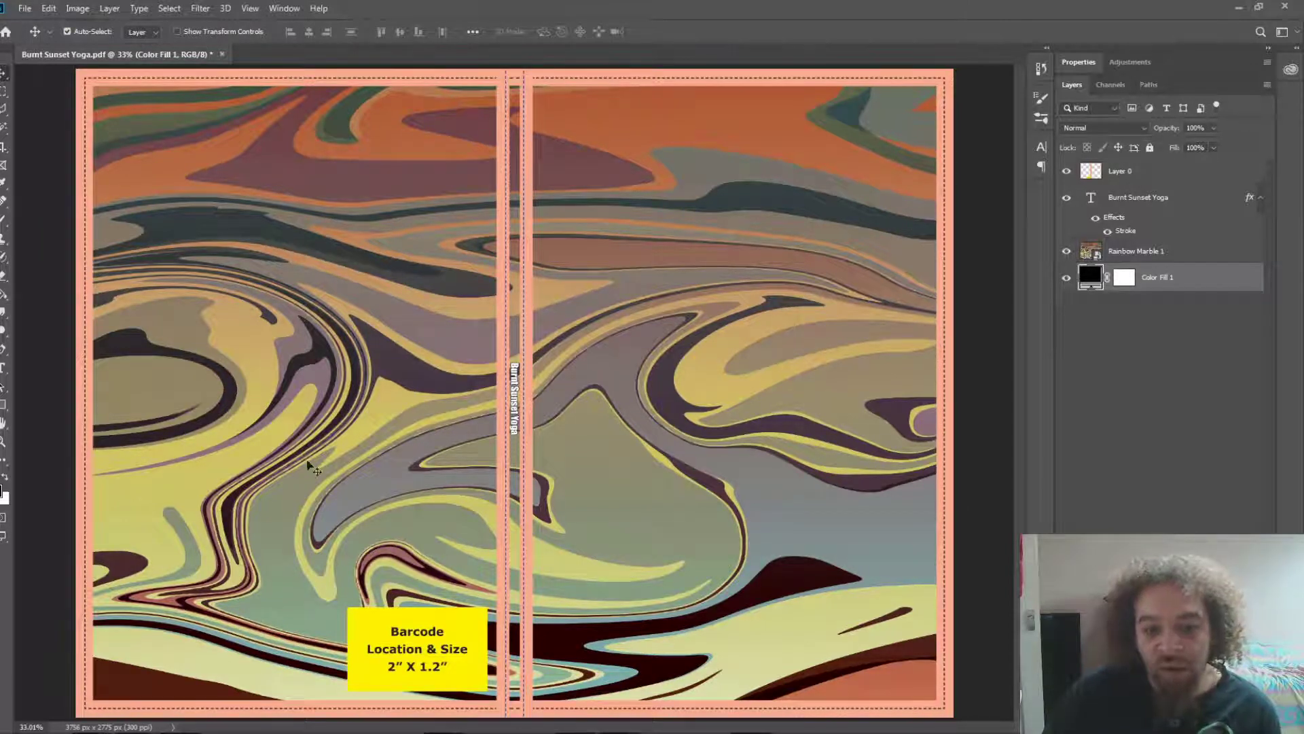
{"action": "left_click", "coordinate": [2, 129]}
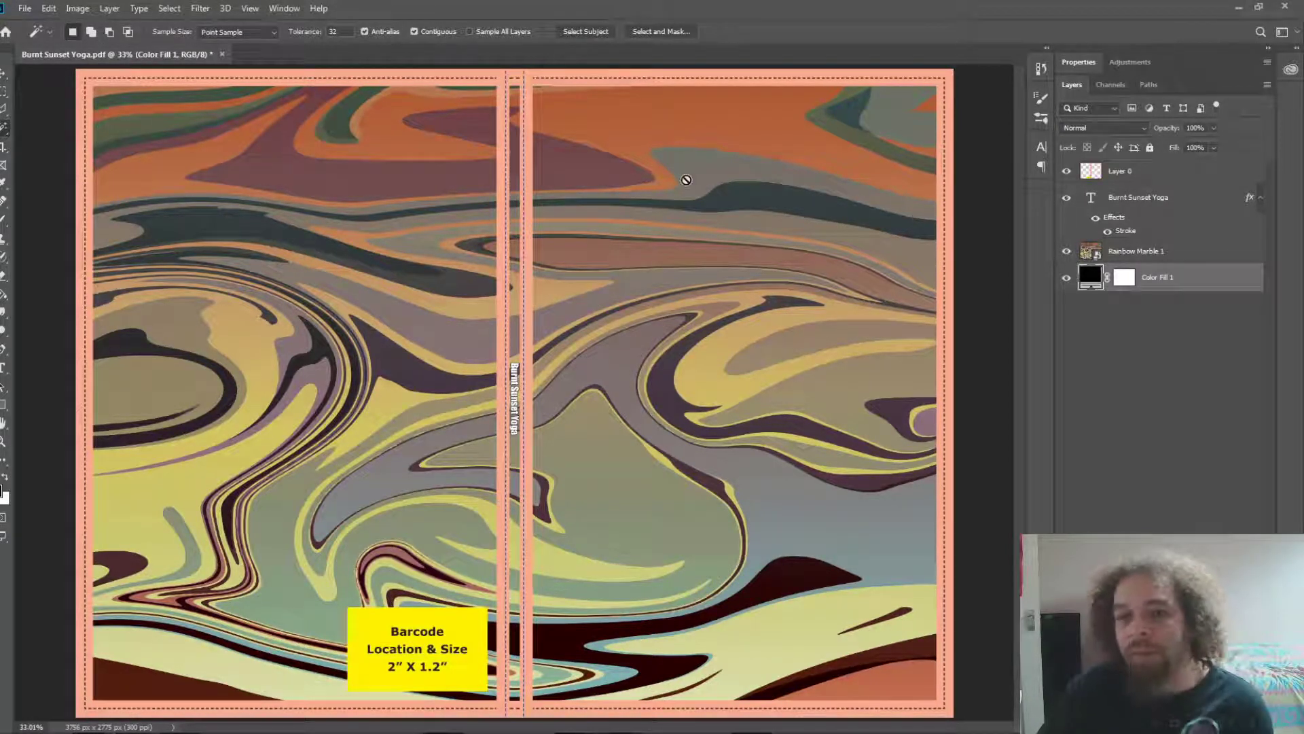
{"action": "left_click", "coordinate": [1160, 414]}
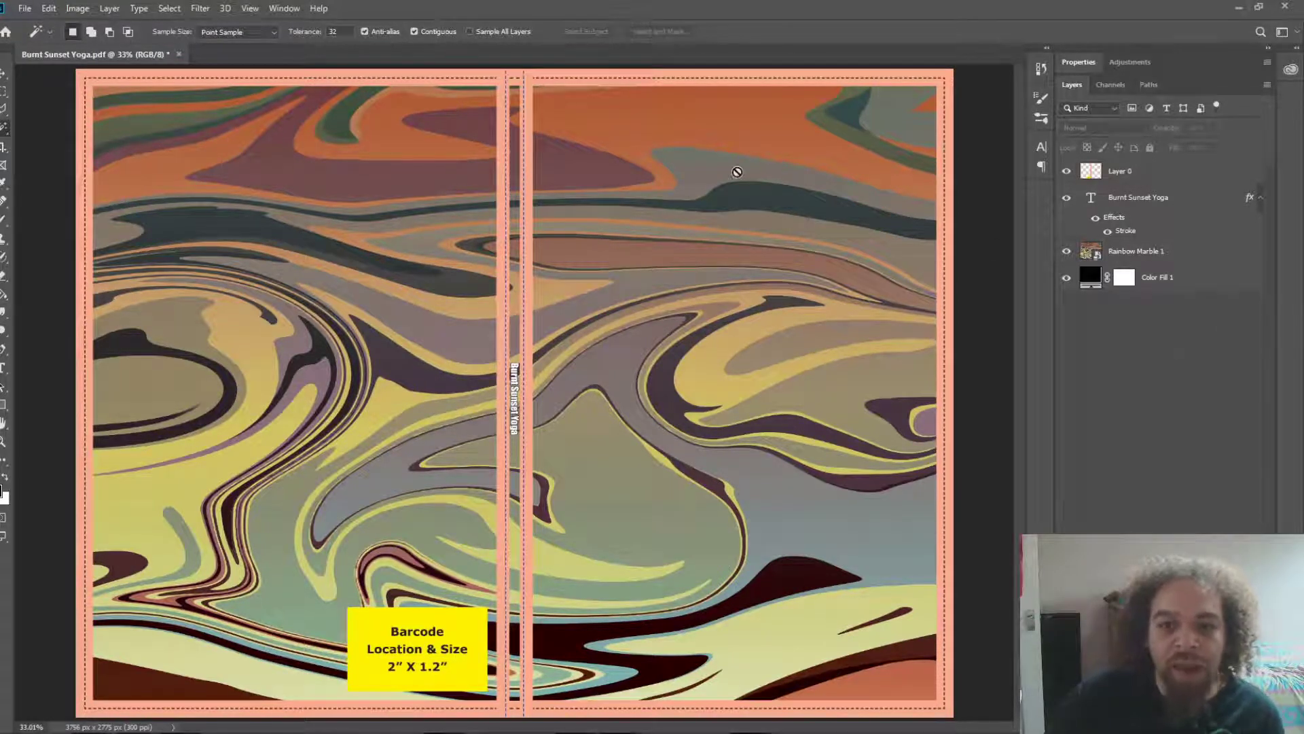
- Copy the name of the Rainbow Marble 1 image layer
{"action": "left_click", "coordinate": [1141, 203]}
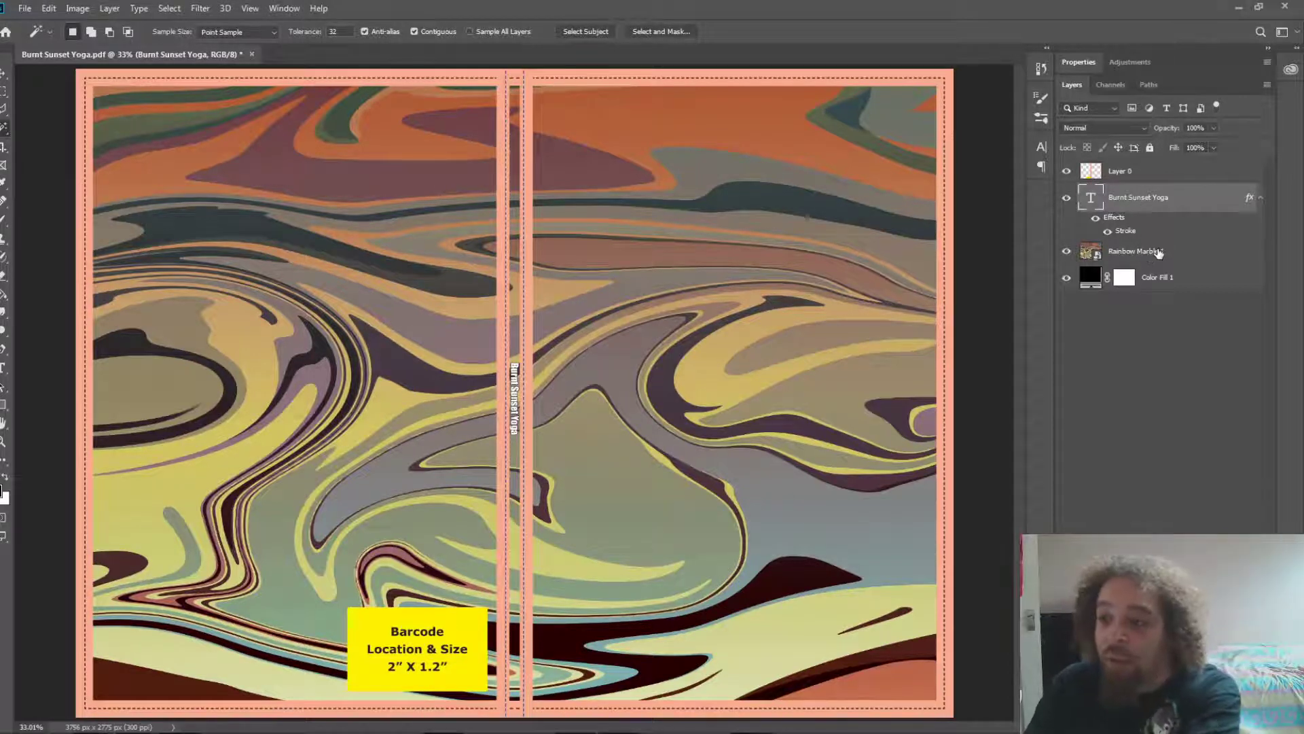
{"action": "double_click", "coordinate": [1123, 255]}
{"action": "key", "text": "ctrl+c"}
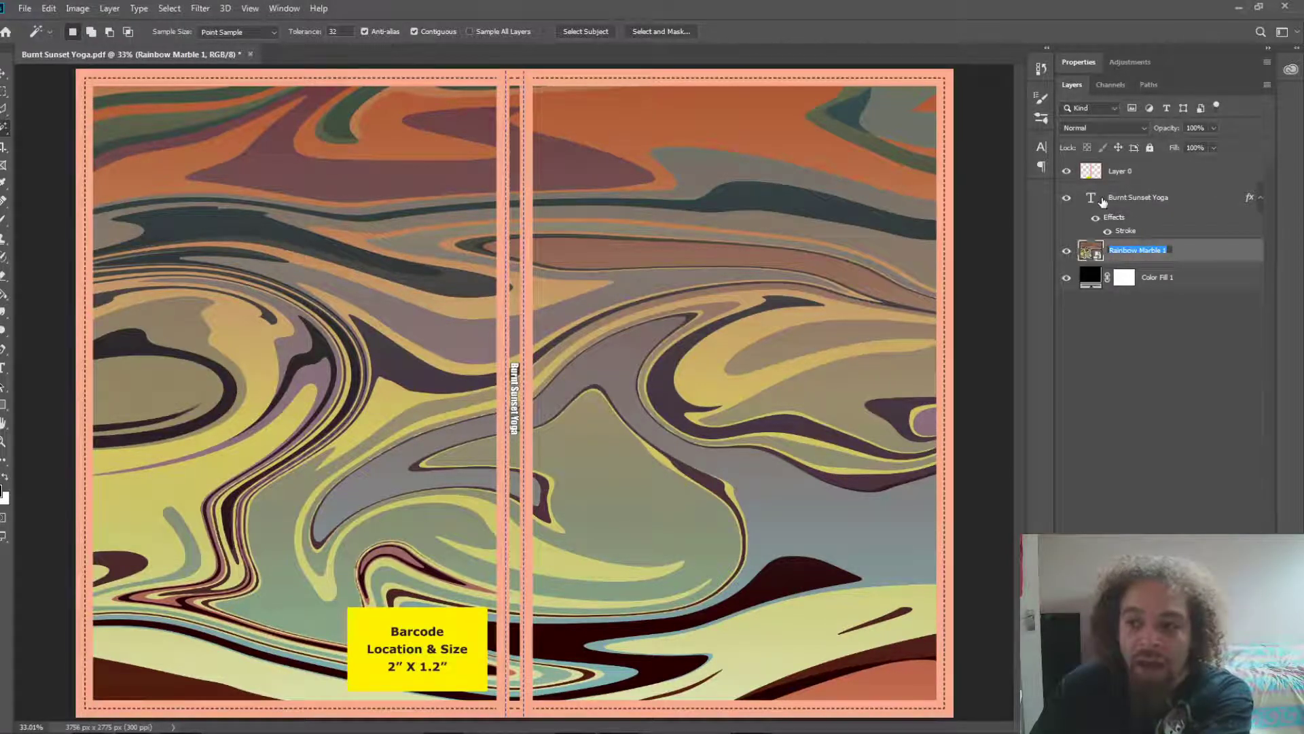
{"action": "left_click", "coordinate": [1139, 336]}
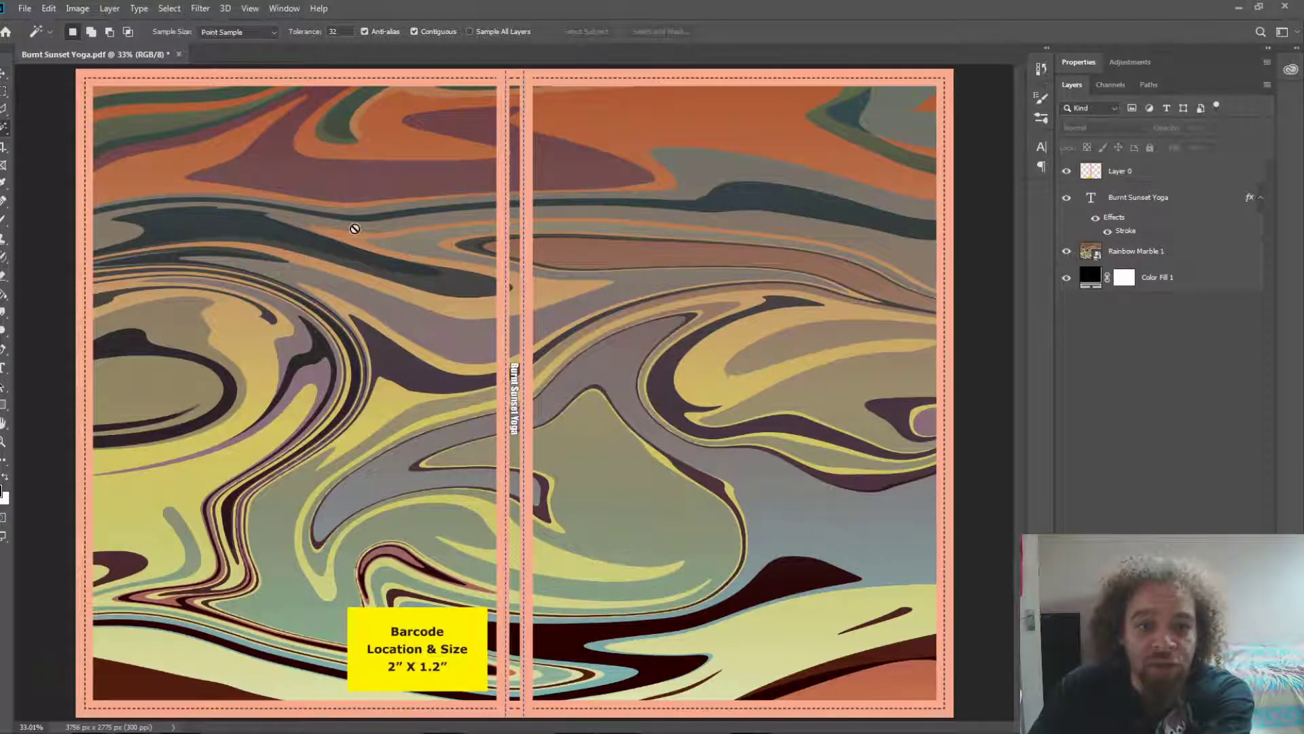
- Replace the spine text with the copied name "Rainbow Marble 1"
{"action": "left_click", "coordinate": [2, 76]}
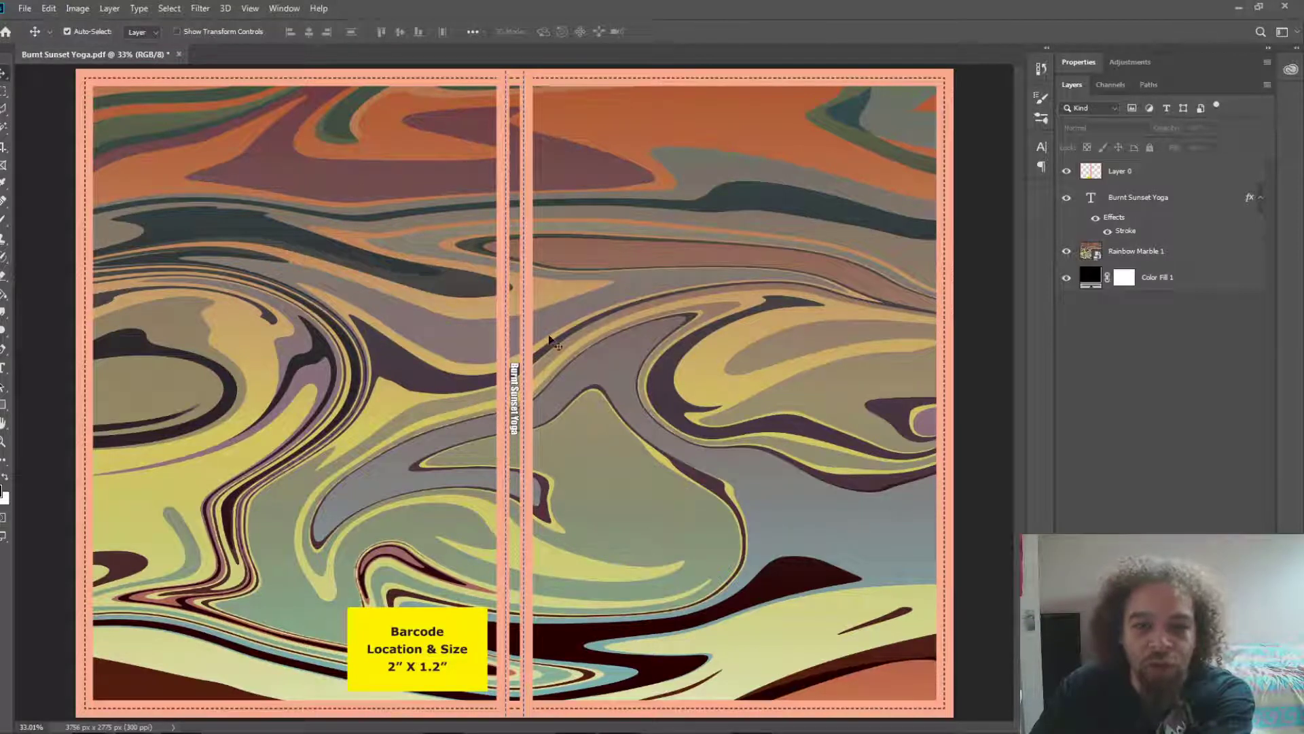
{"action": "double_click", "coordinate": [515, 379]}
{"action": "left_click", "coordinate": [3, 72]}
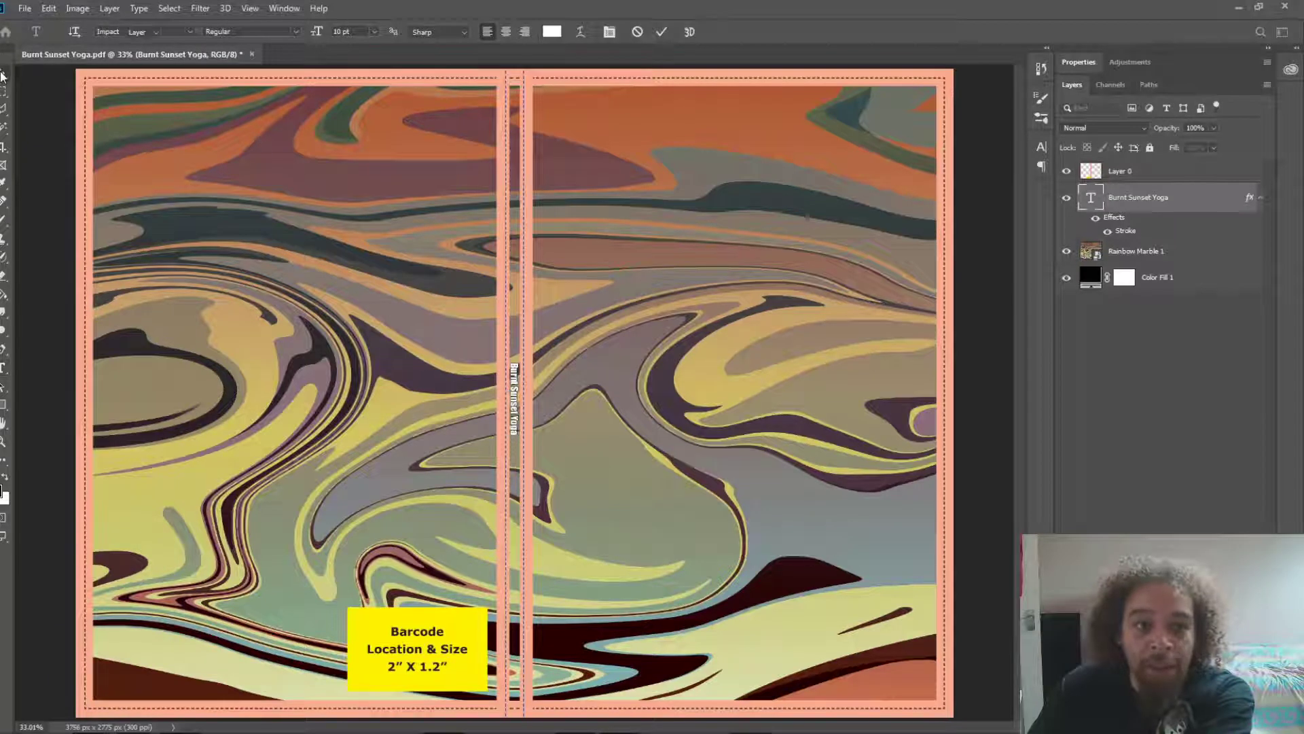
{"action": "double_click", "coordinate": [1089, 198]}
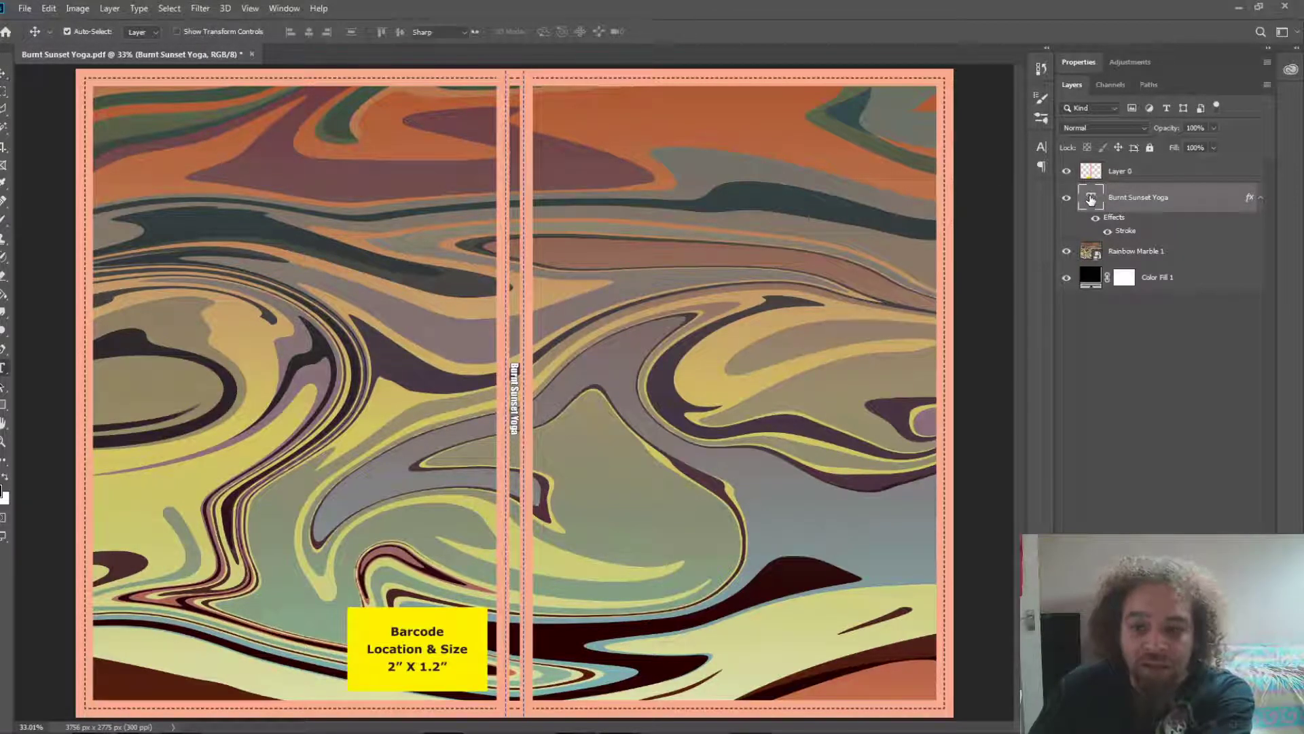
{"action": "key", "text": "ctrl+v"}
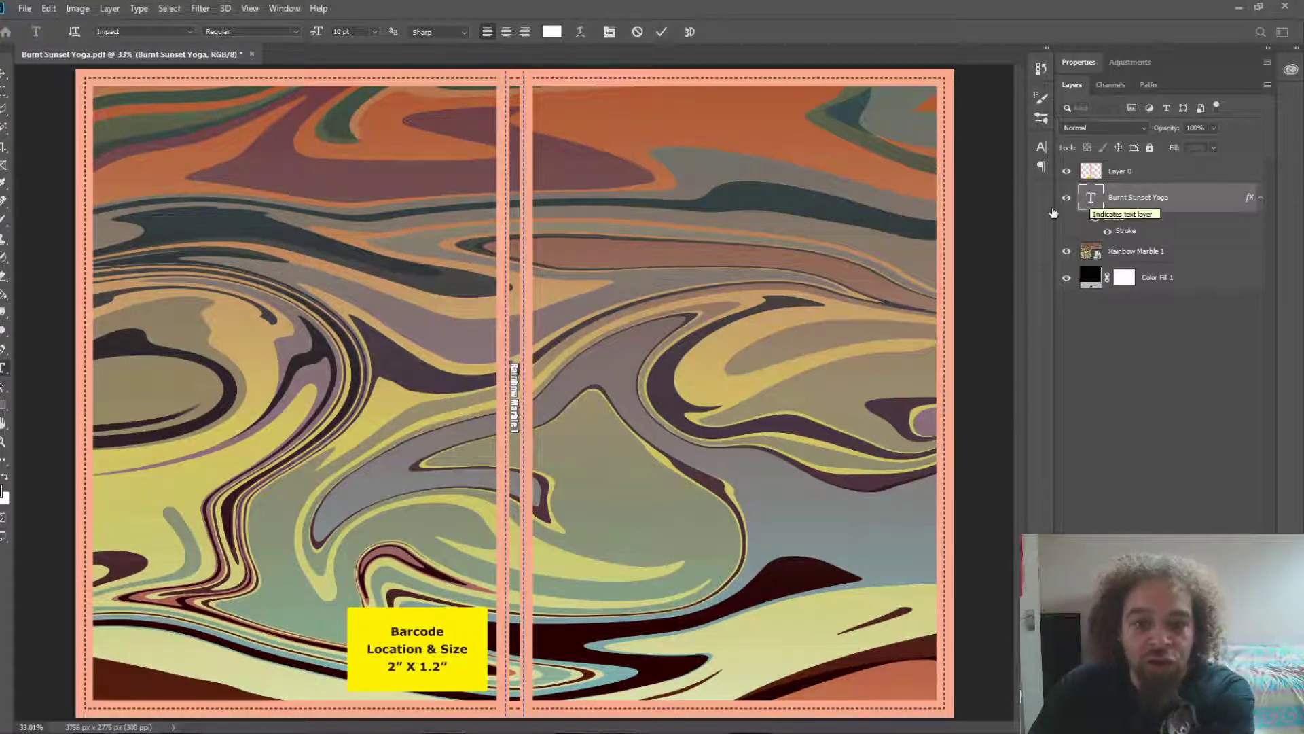
{"action": "left_click", "coordinate": [2, 75]}
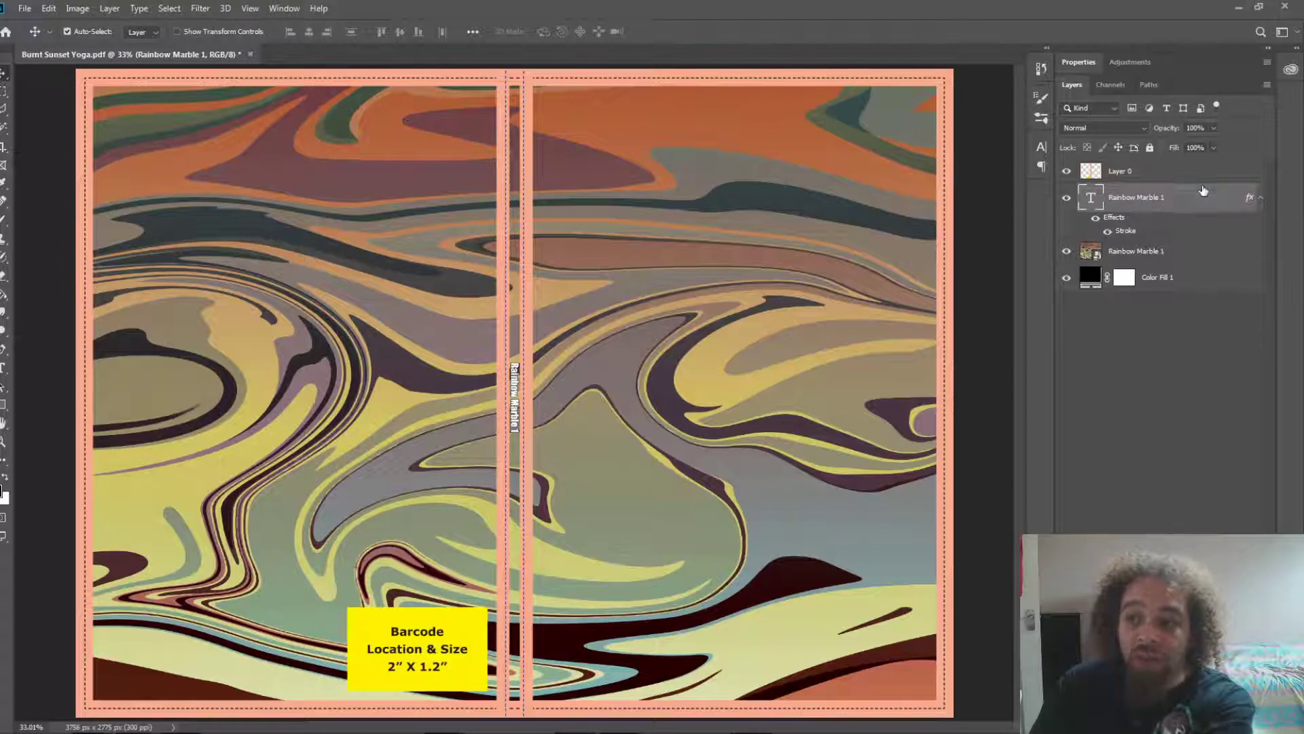
- Align the vertical centres of the spine text and the Rainbow Marble 1 image
{"action": "left_click", "coordinate": [1194, 253]}
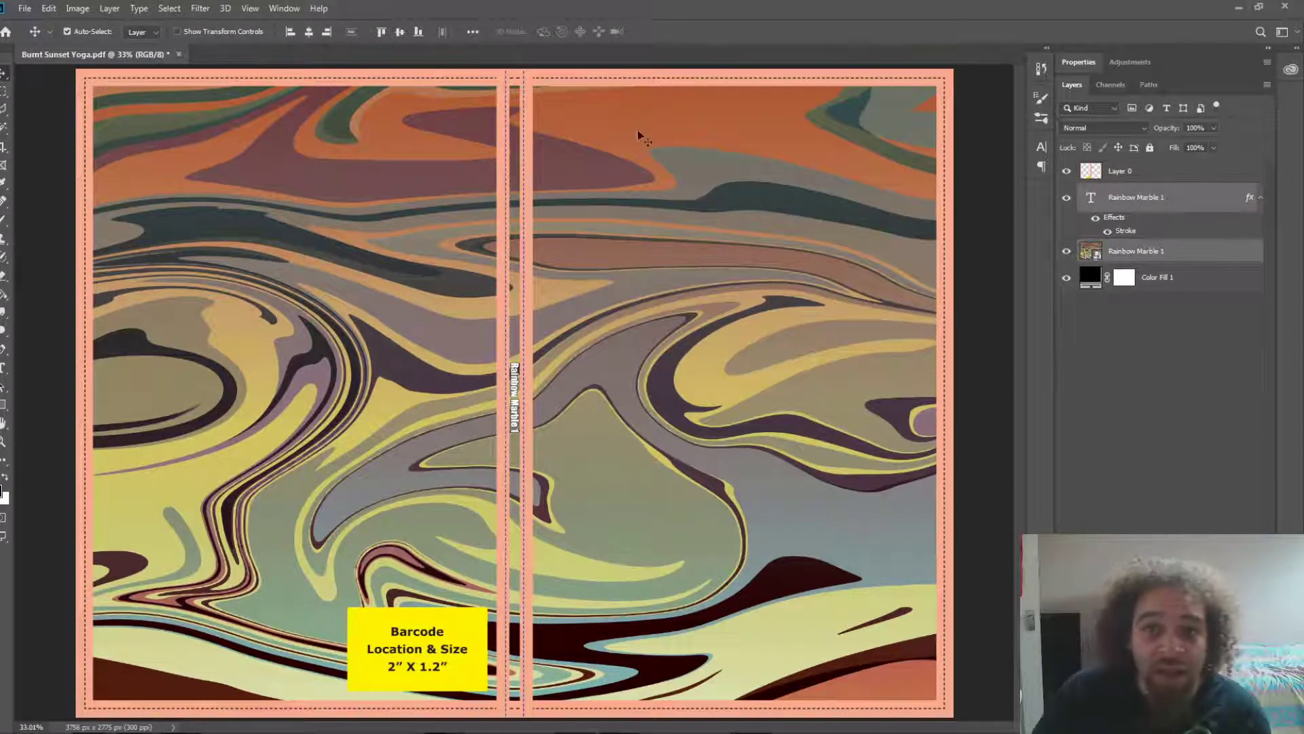
{"action": "left_click", "coordinate": [400, 34]}
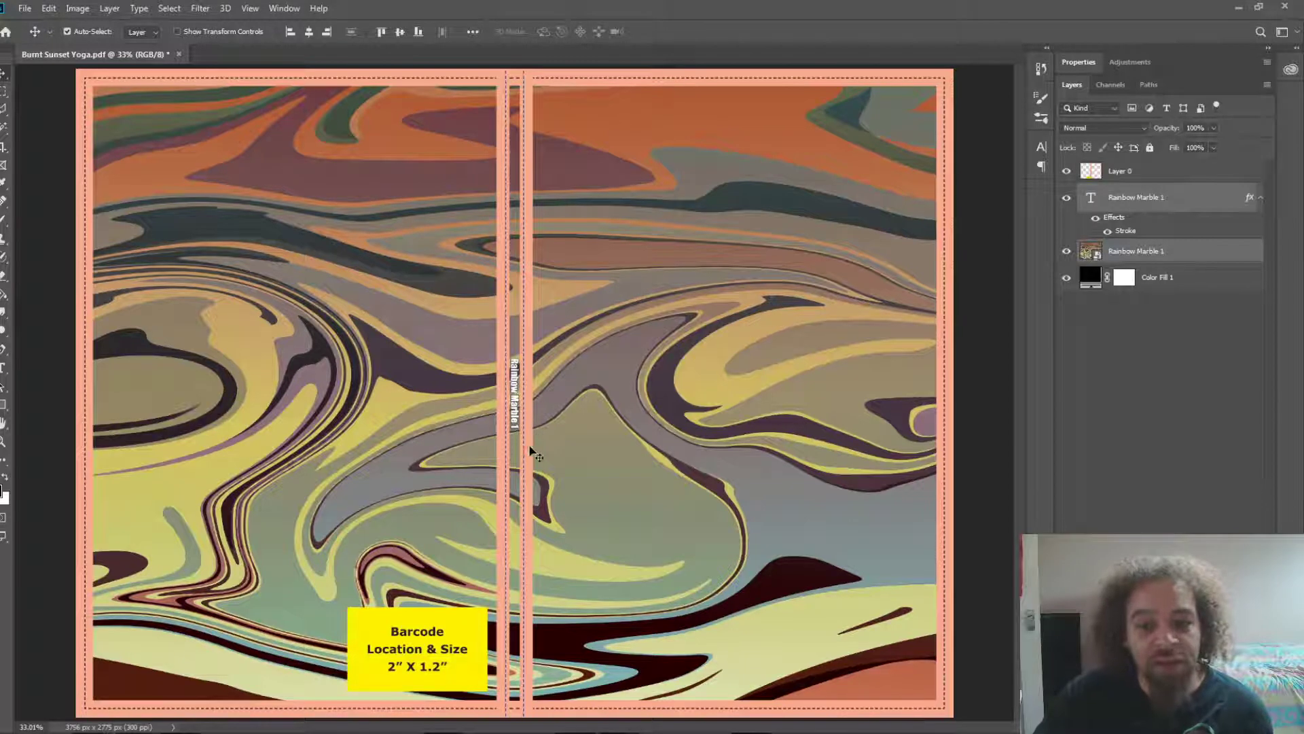
- Hide the Layer 0 cover template and copy the name of the Rainbow Marble 1 text layer
{"action": "left_click", "coordinate": [1066, 172]}
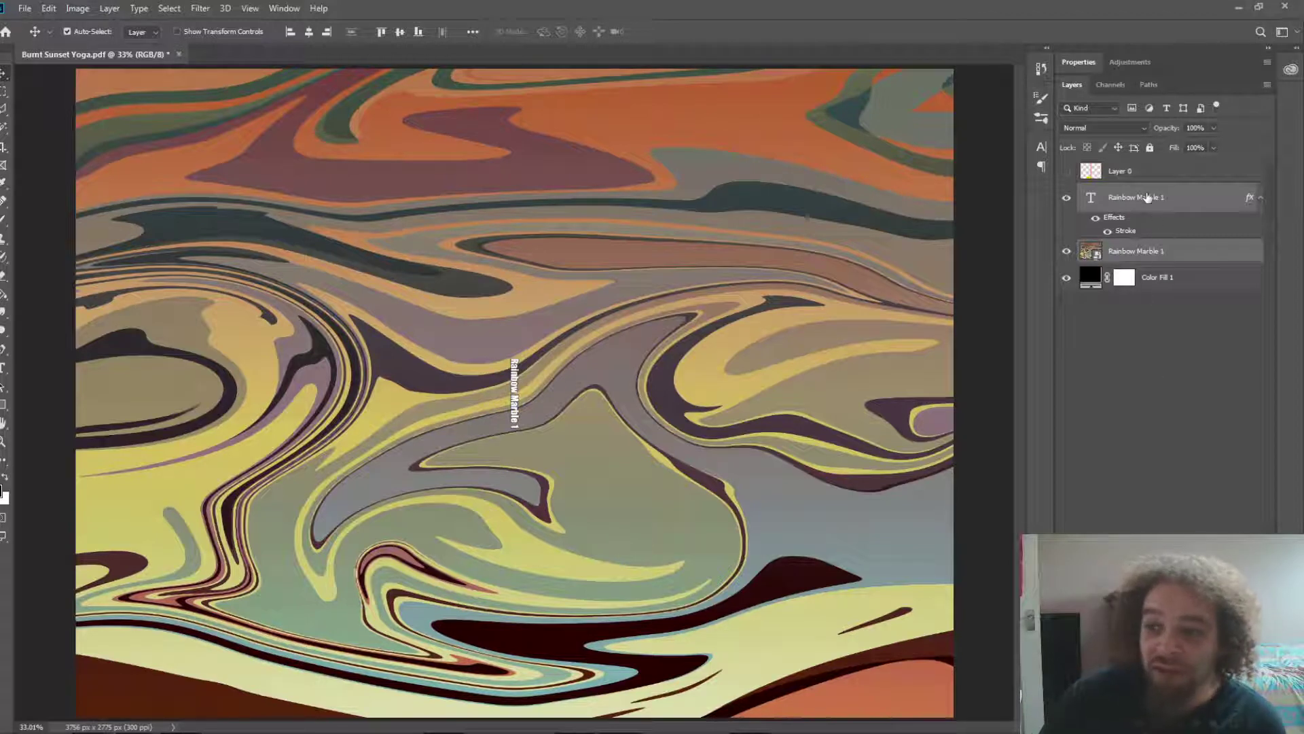
{"action": "double_click", "coordinate": [1155, 197]}
{"action": "key", "text": "ctrl+c"}
{"action": "right_click", "coordinate": [1137, 197]}
{"action": "left_click", "coordinate": [1093, 326]}
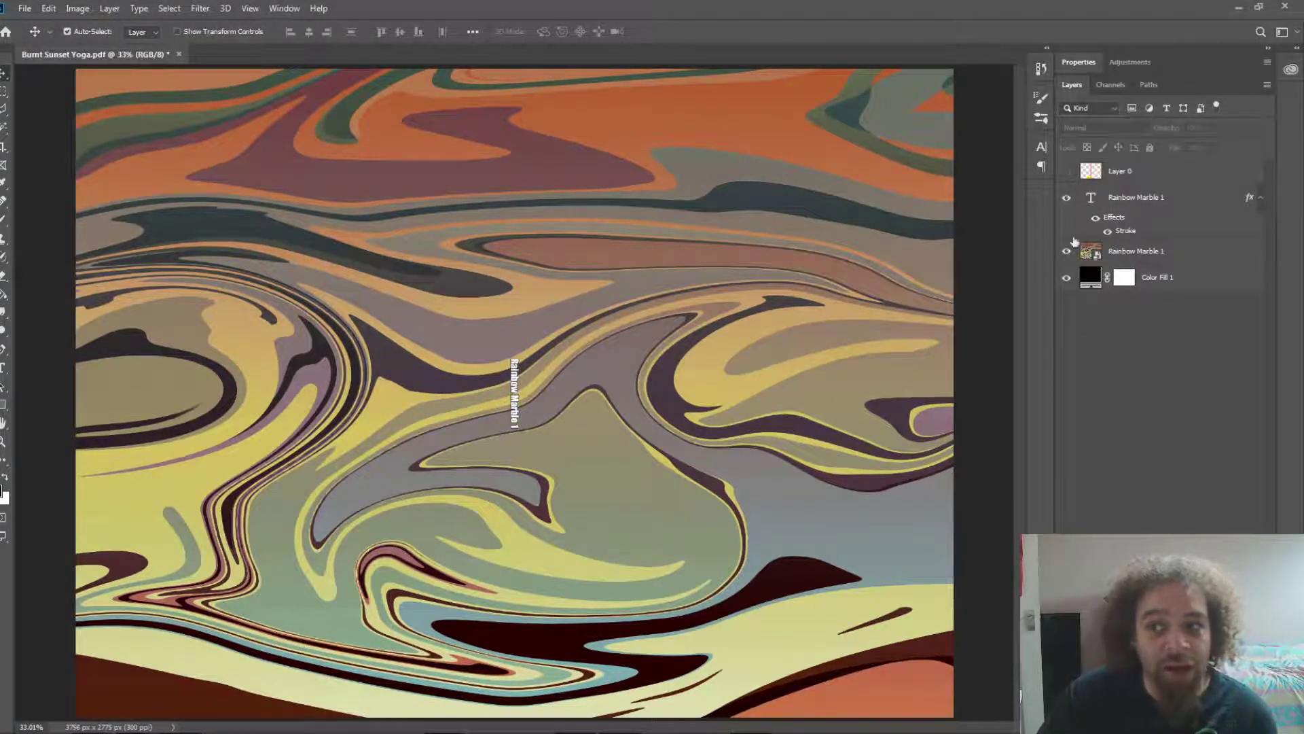
- Save the cover as a new Photoshop PDF named "Rainbow Marble 1" with layers kept
{"action": "left_click", "coordinate": [25, 9]}
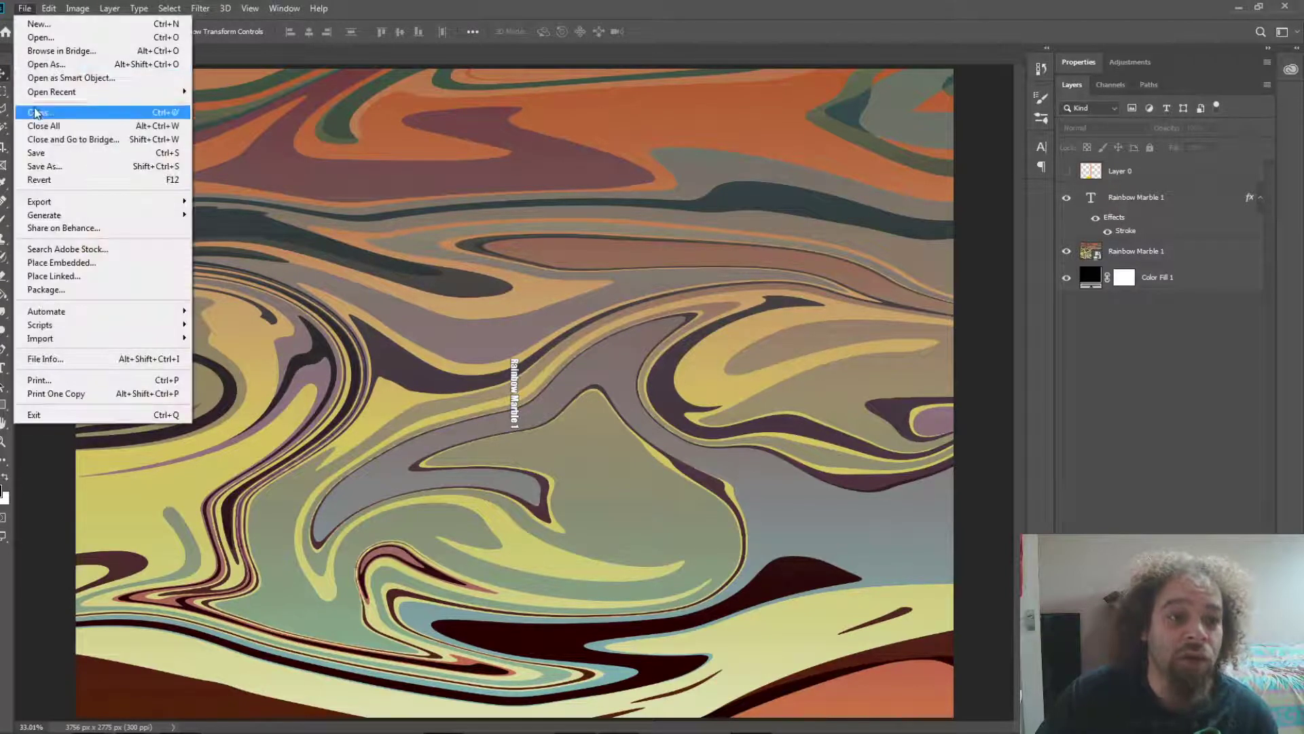
{"action": "left_click", "coordinate": [43, 169]}
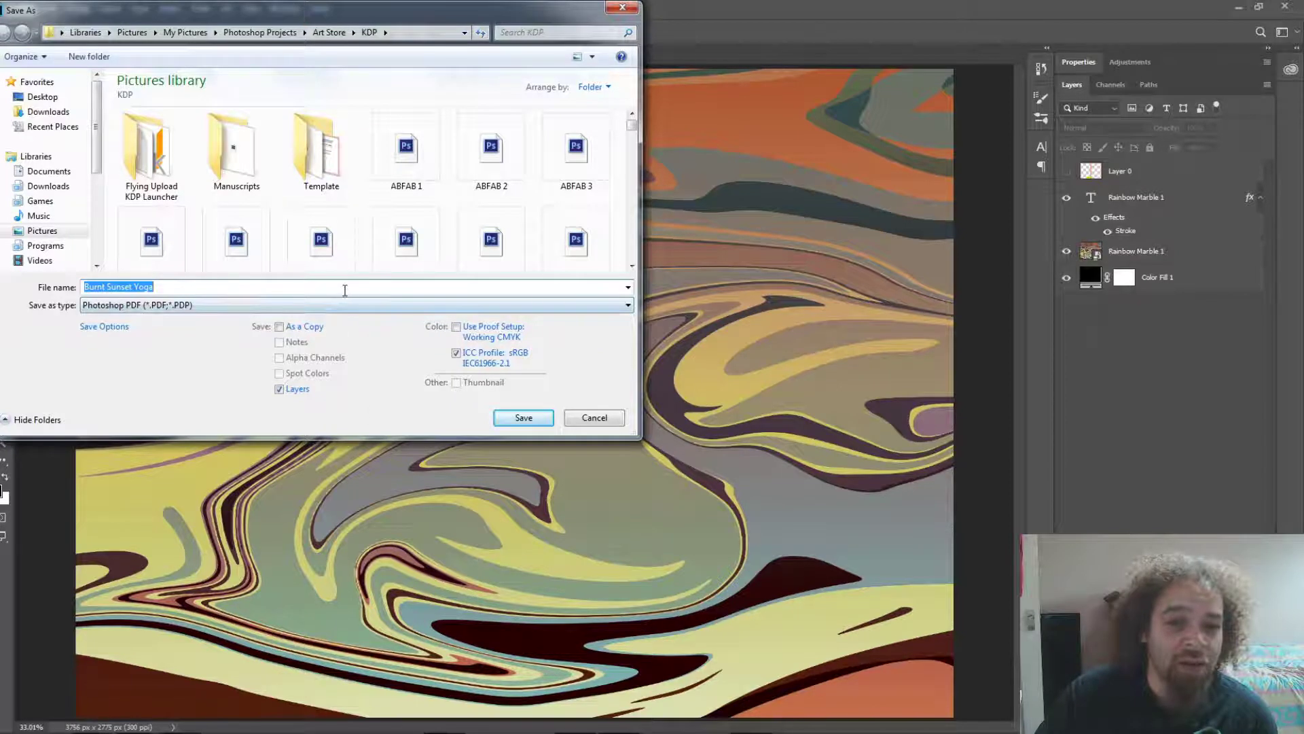
{"action": "right_click", "coordinate": [344, 288]}
{"action": "left_click", "coordinate": [378, 351]}
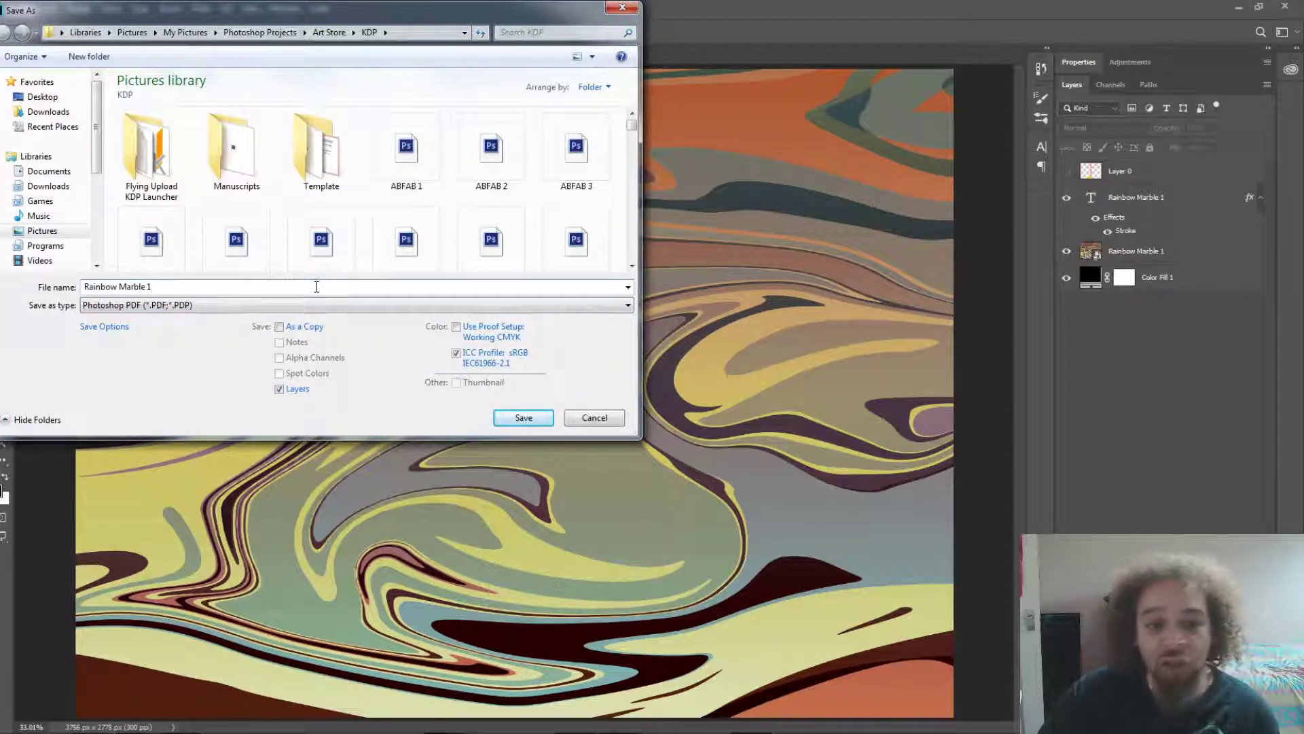
{"action": "left_click", "coordinate": [523, 417]}
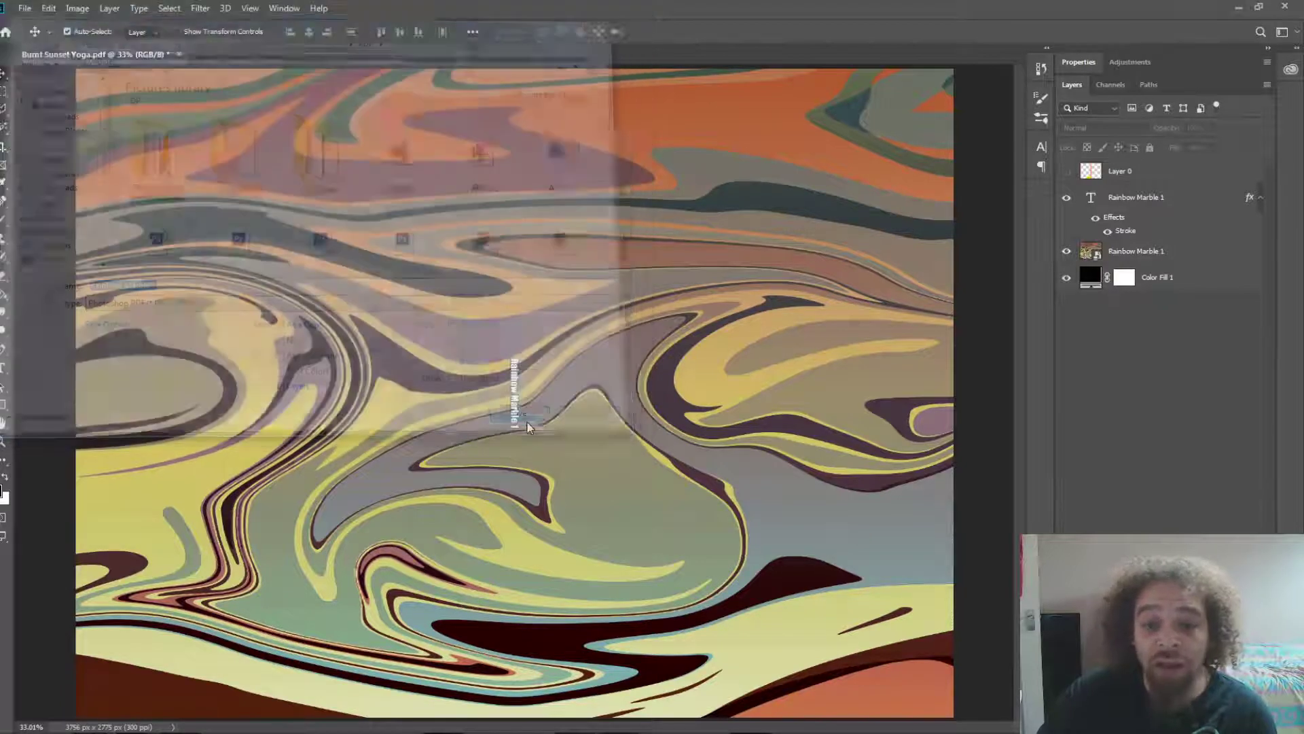
{"action": "left_click", "coordinate": [787, 469]}
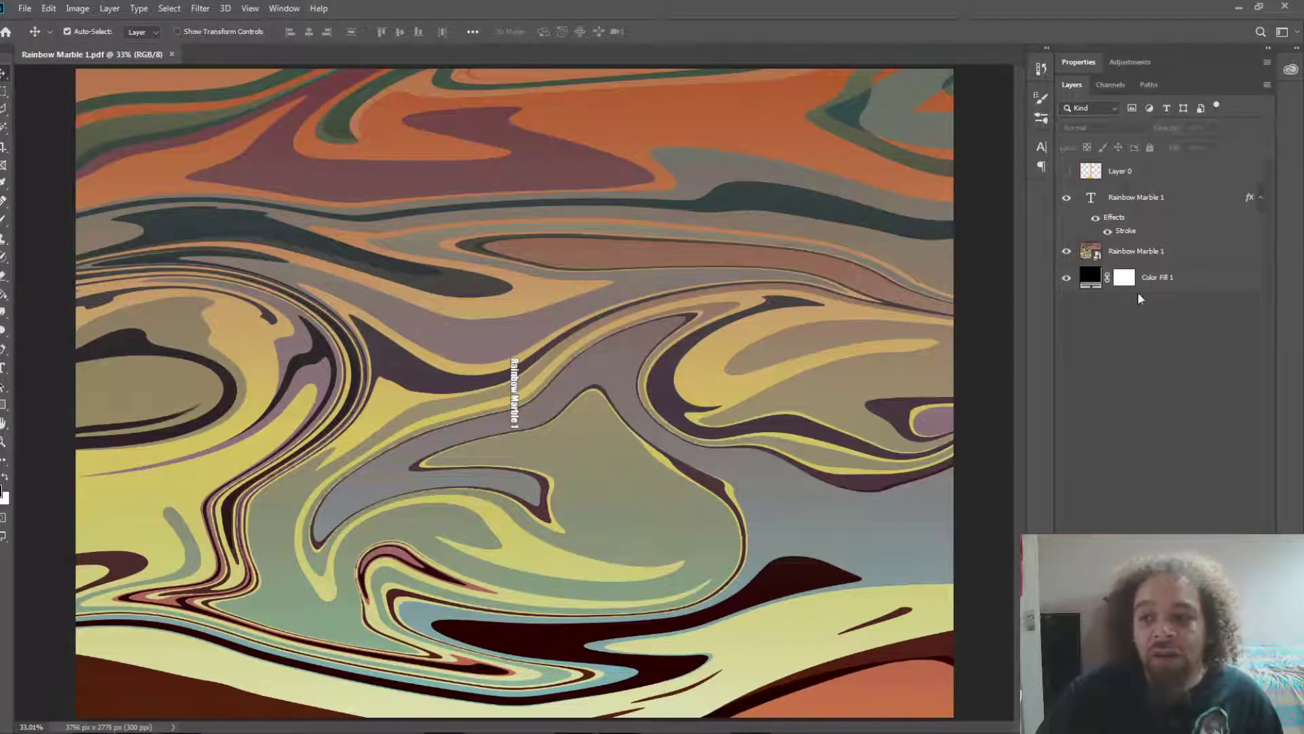
- Add a Hue/Saturation adjustment layer directly above the Rainbow Marble 1 image layer
{"action": "left_click", "coordinate": [1171, 171]}
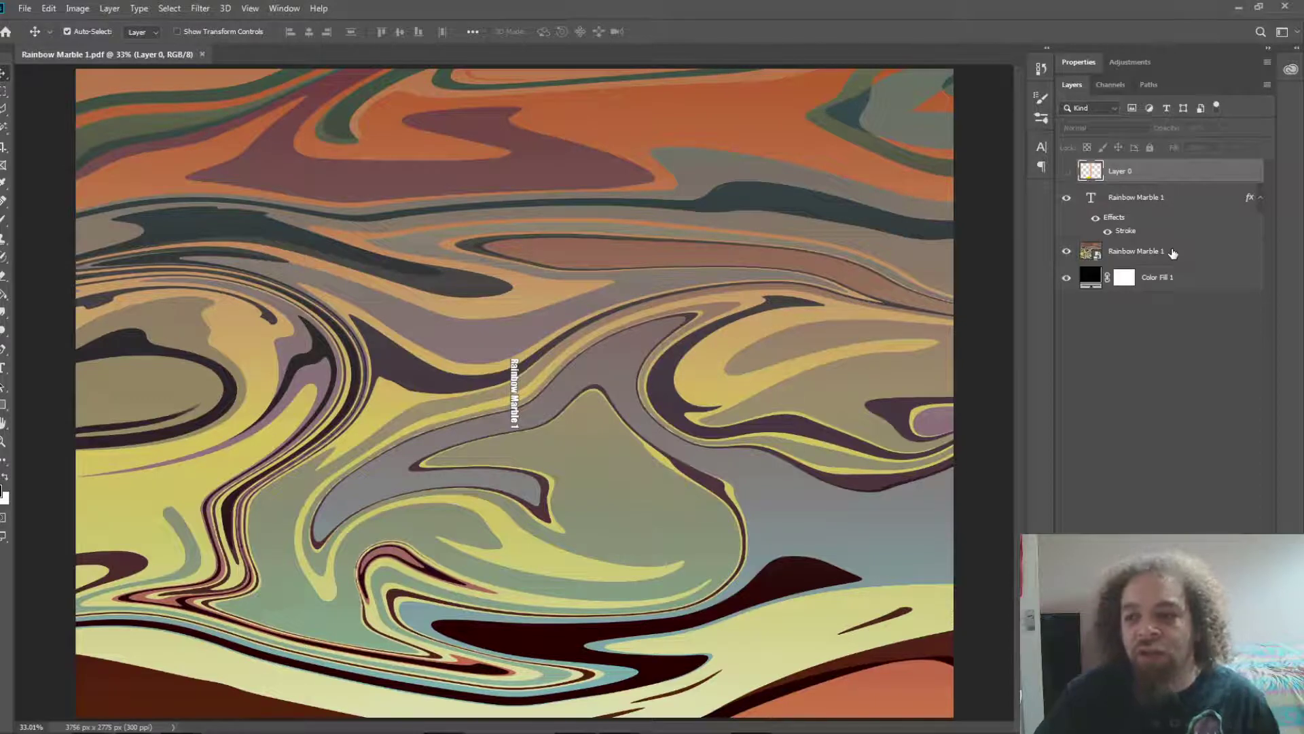
{"action": "left_click", "coordinate": [1173, 252]}
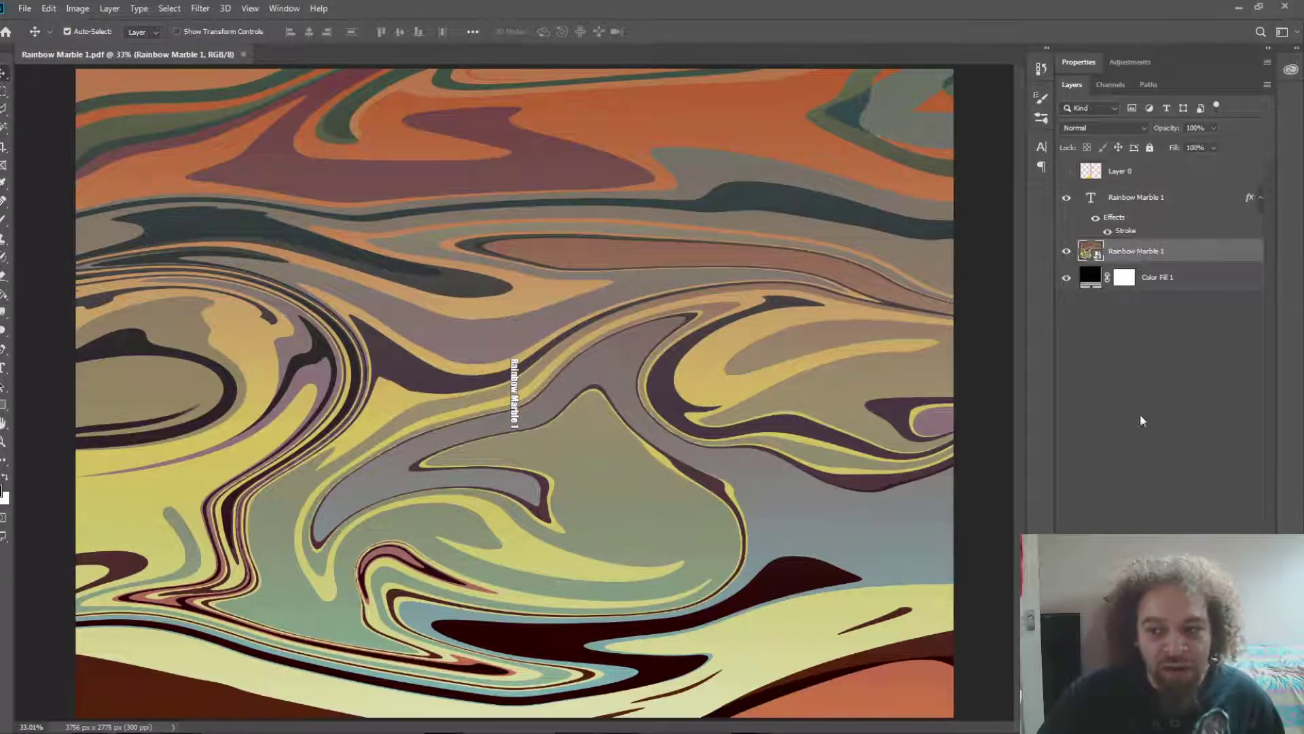
{"action": "left_click", "coordinate": [1186, 722]}
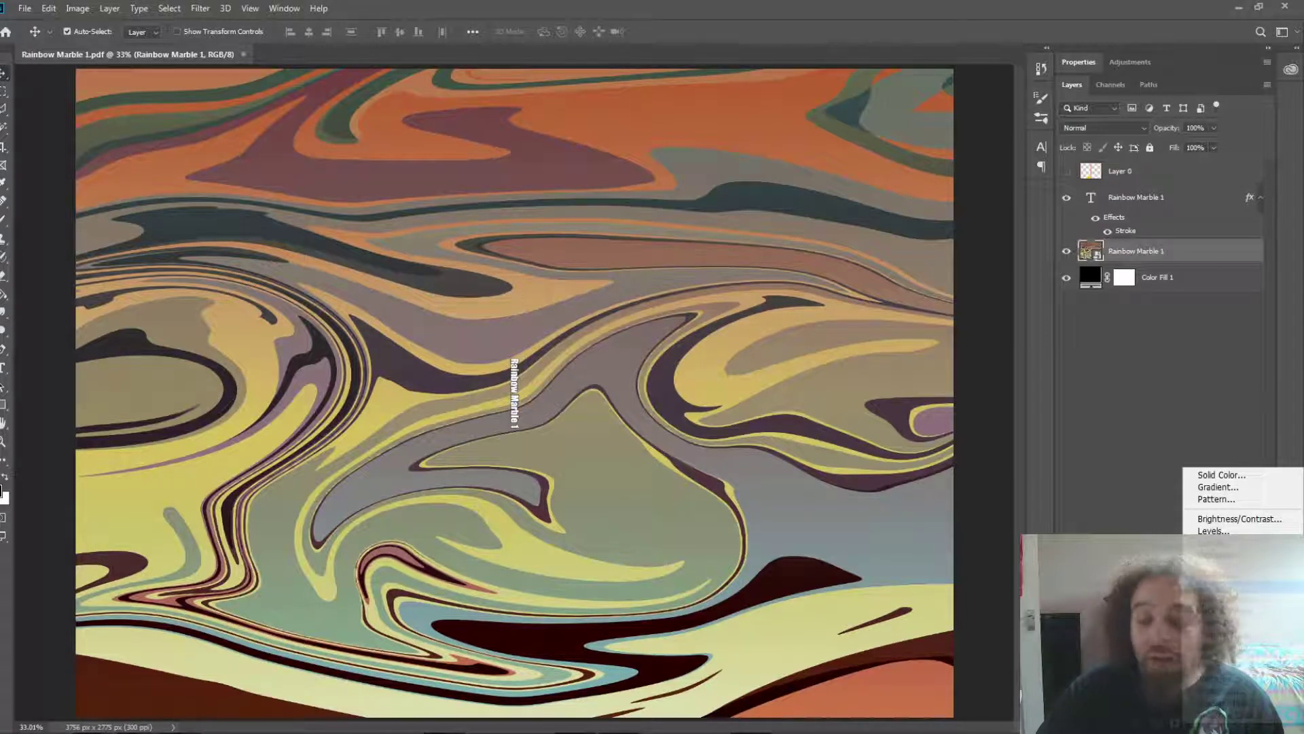
{"action": "left_click", "coordinate": [1226, 587]}
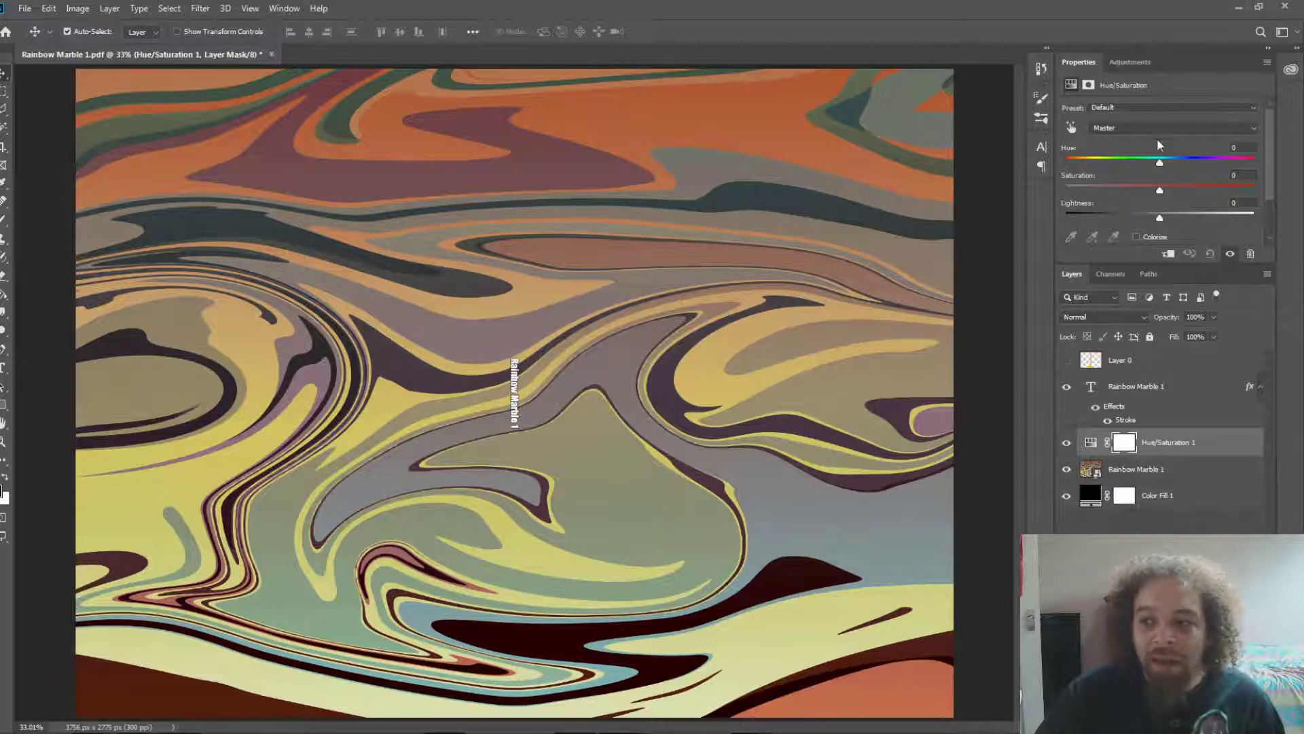
- Test small hue shifts with the Hue/Saturation layer below and above the spine text, returning it beneath the text with hue 0
{"action": "mouse_move", "coordinate": [1162, 166]}
{"action": "left_mouse_down"}
{"action": "mouse_move", "coordinate": [1233, 169]}
{"action": "mouse_move", "coordinate": [1157, 173]}
{"action": "left_mouse_up"}
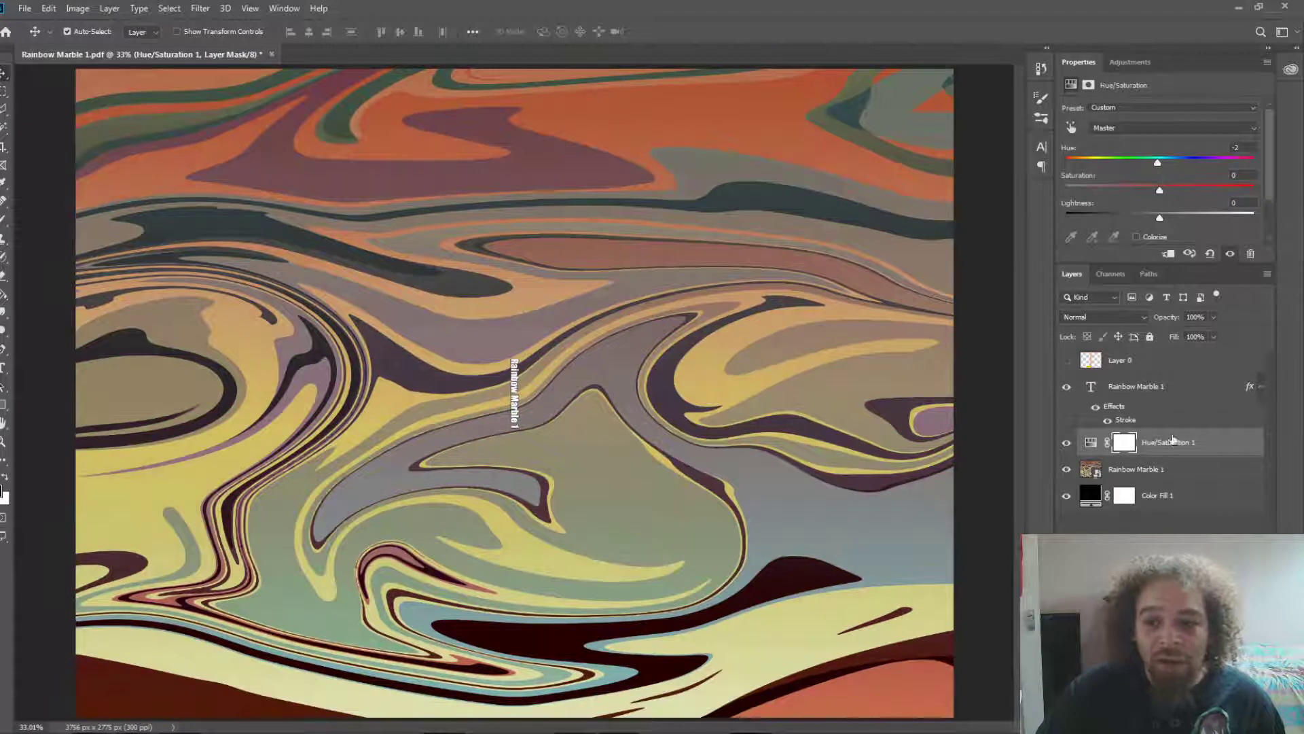
{"action": "left_click_drag", "start_coordinate": [1162, 444], "coordinate": [1166, 384]}
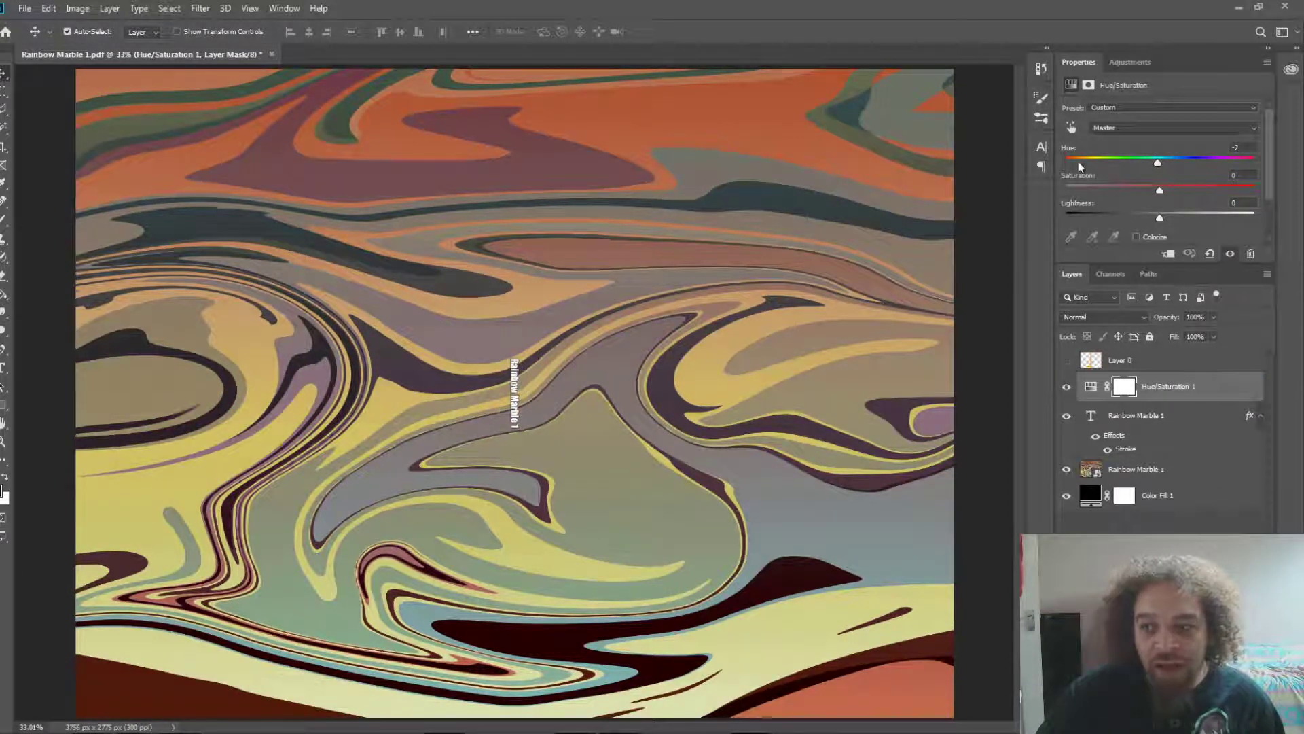
{"action": "mouse_move", "coordinate": [1158, 166]}
{"action": "left_mouse_down"}
{"action": "mouse_move", "coordinate": [1257, 166]}
{"action": "mouse_move", "coordinate": [1080, 157]}
{"action": "mouse_move", "coordinate": [1160, 160]}
{"action": "left_mouse_up"}
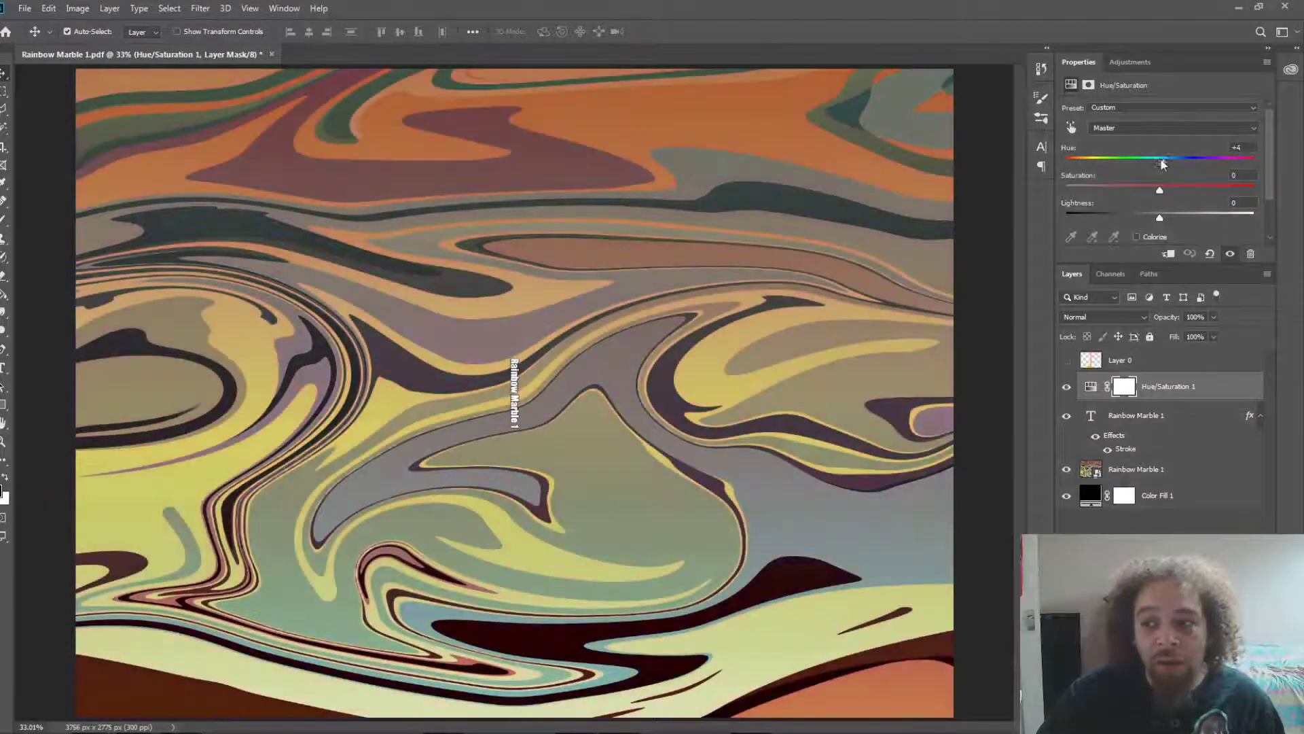
{"action": "left_click_drag", "start_coordinate": [1177, 393], "coordinate": [1190, 446]}
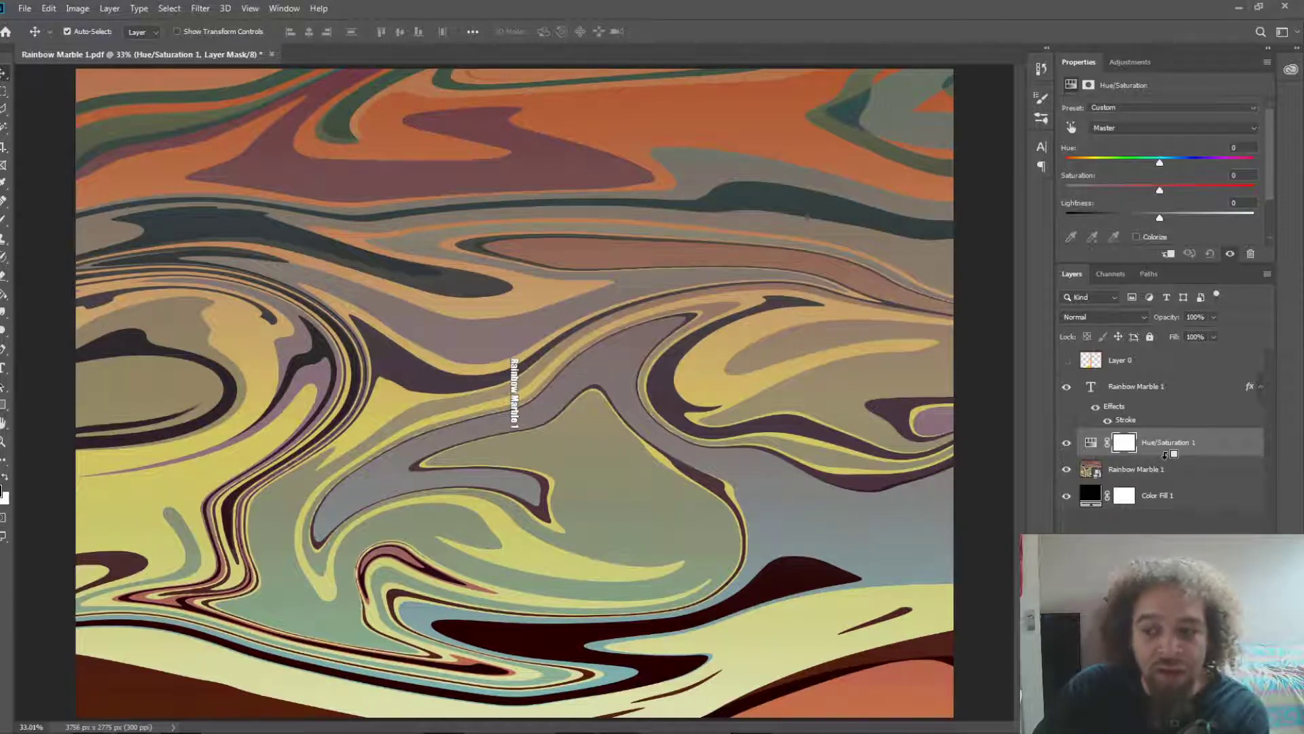
- Try clipping the Hue/Saturation adjustment to the Rainbow Marble 1 image, check the cover against the Layer 0 template, and release the clipping
{"action": "left_click", "coordinate": [1164, 453], "text": "alt"}
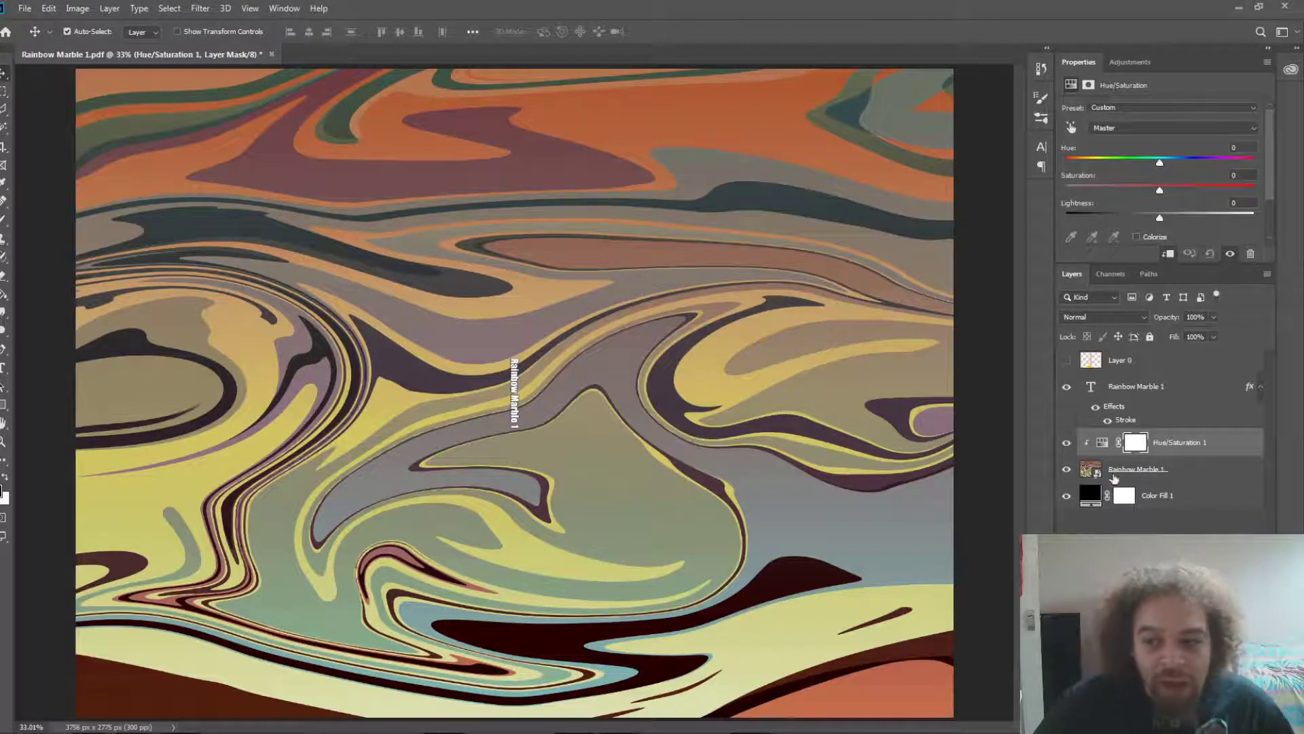
{"action": "left_click", "coordinate": [1067, 360]}
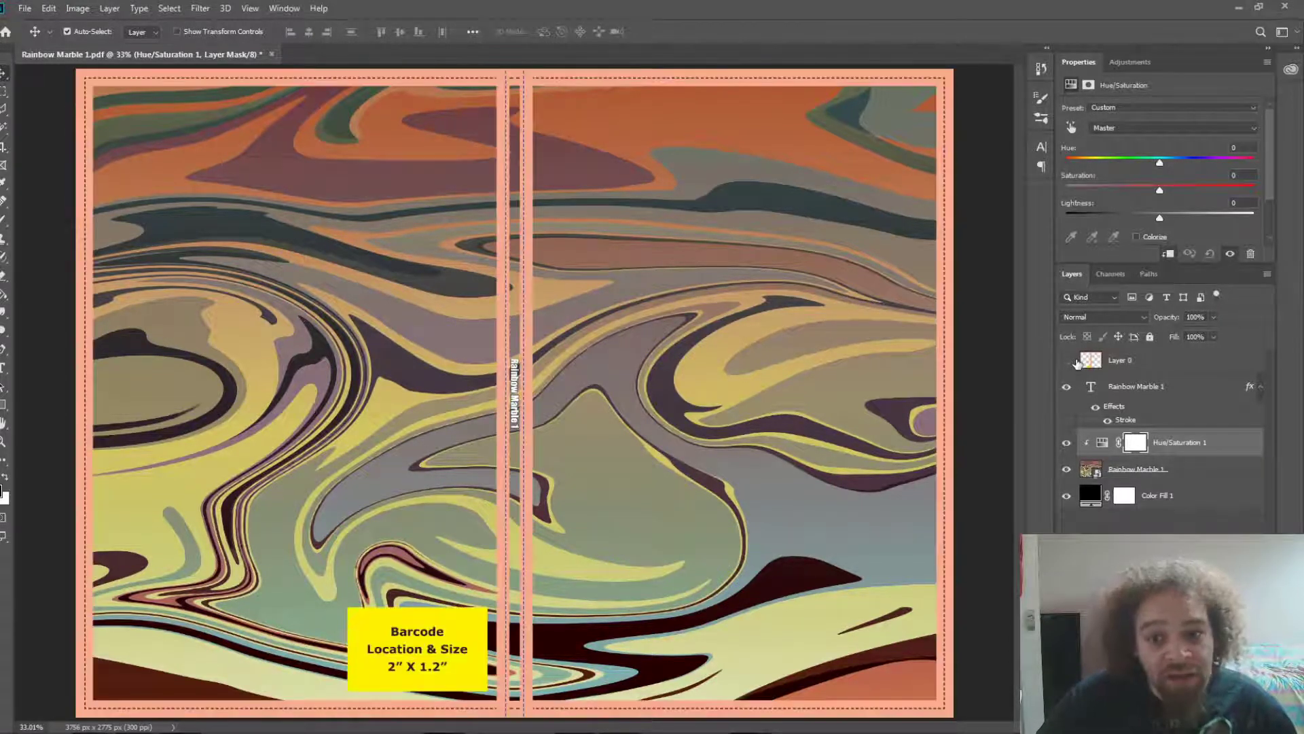
{"action": "left_click", "coordinate": [1069, 362]}
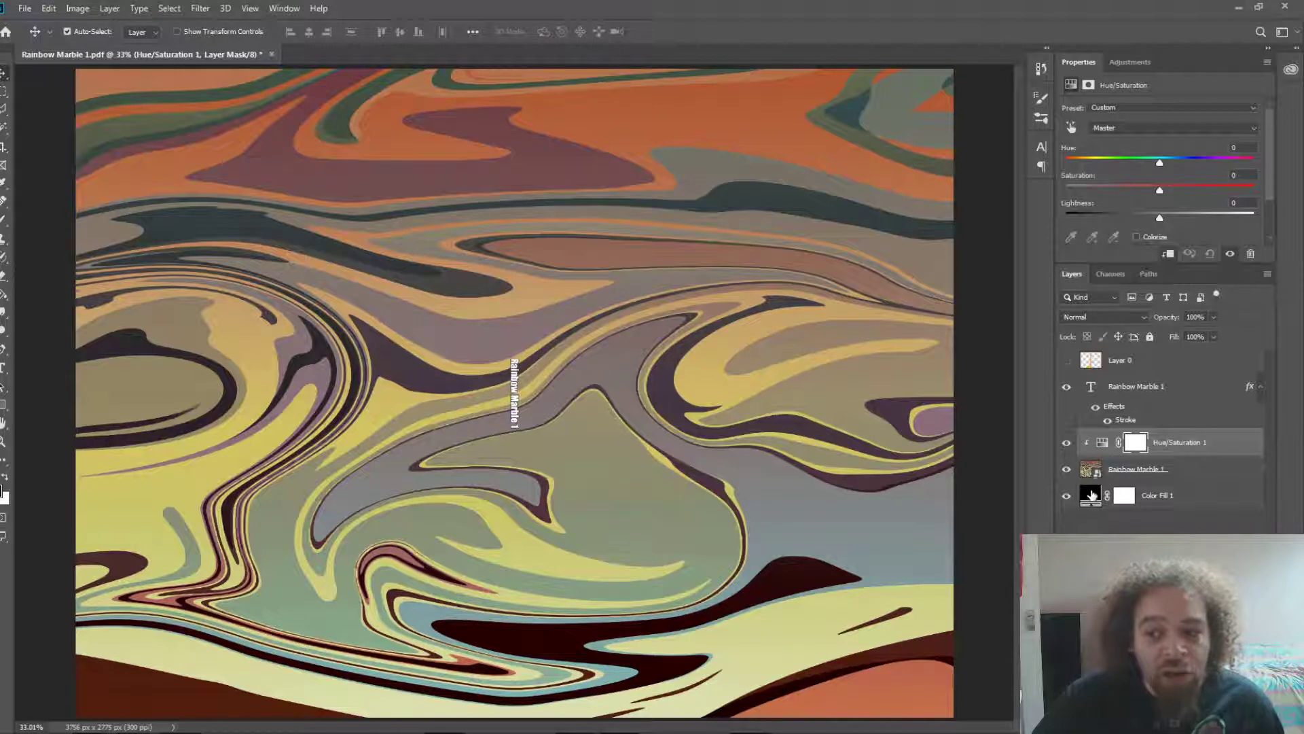
{"action": "left_click", "coordinate": [1157, 454], "text": "alt"}
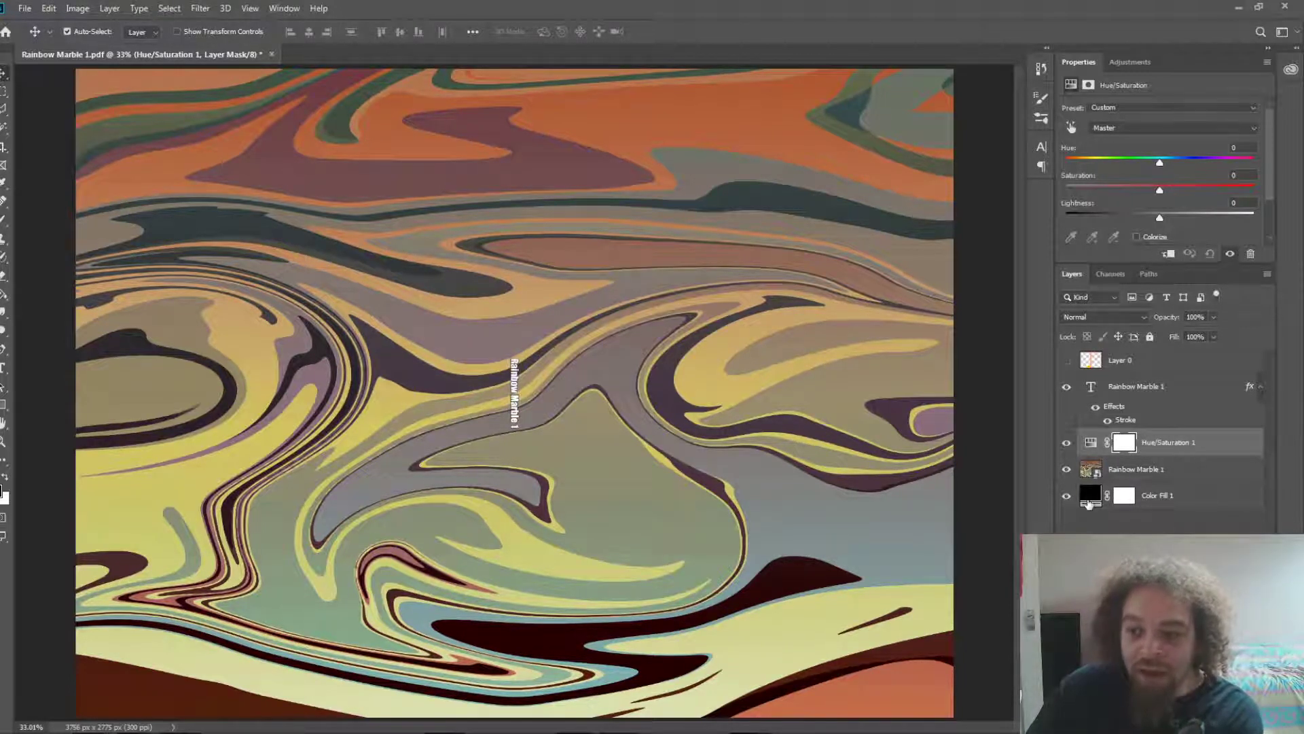
- Change the Color Fill 1 layer's colour to red
{"action": "left_click", "coordinate": [1098, 501]}
{"action": "double_click", "coordinate": [1092, 495]}
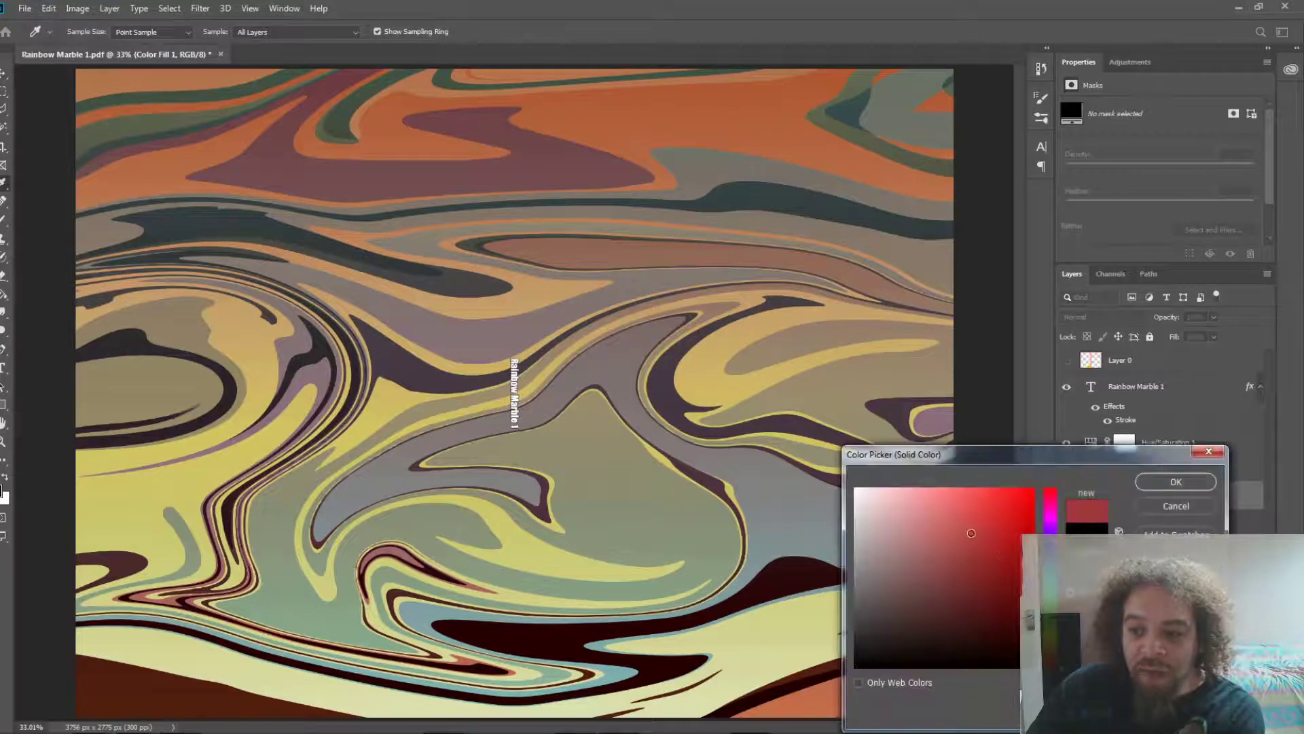
{"action": "left_click", "coordinate": [1151, 483]}
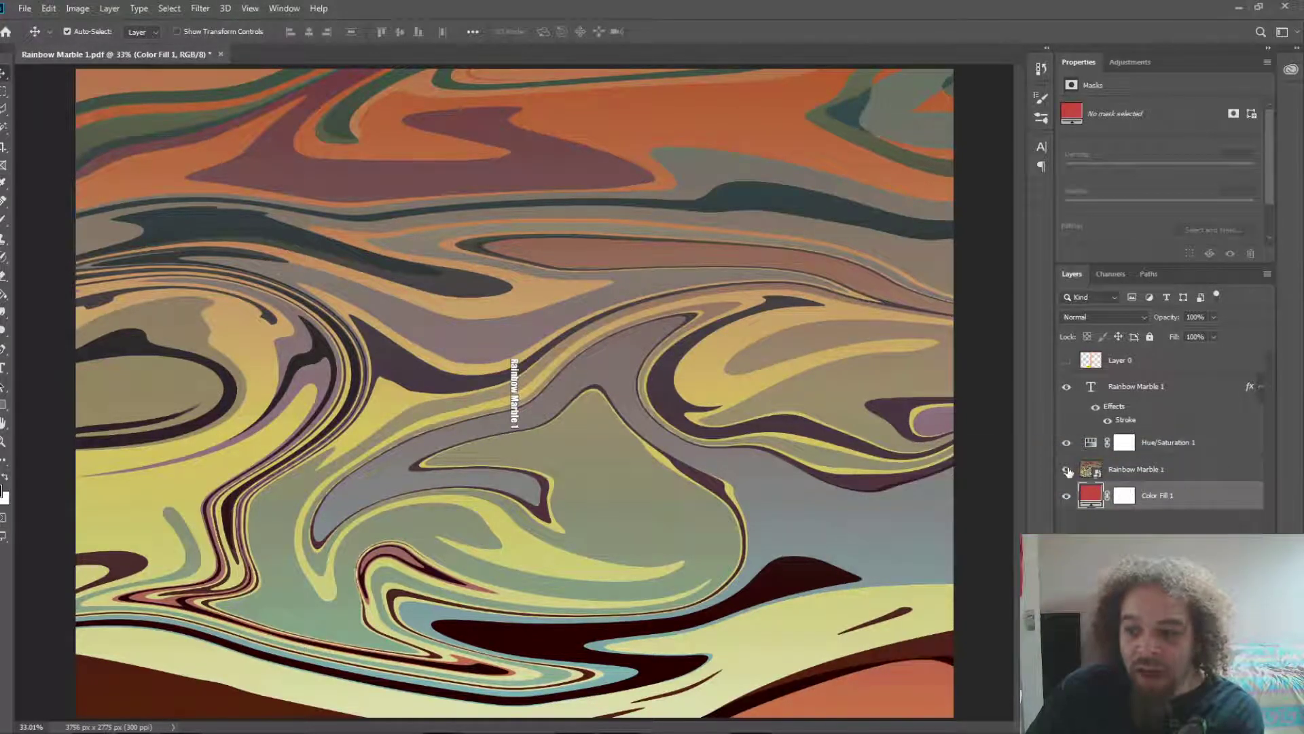
- Hide the Rainbow Marble 1 image and test the unclipped Hue/Saturation adjustment on the red fill with hue -2
{"action": "left_click", "coordinate": [1068, 470]}
{"action": "left_click", "coordinate": [1167, 450]}
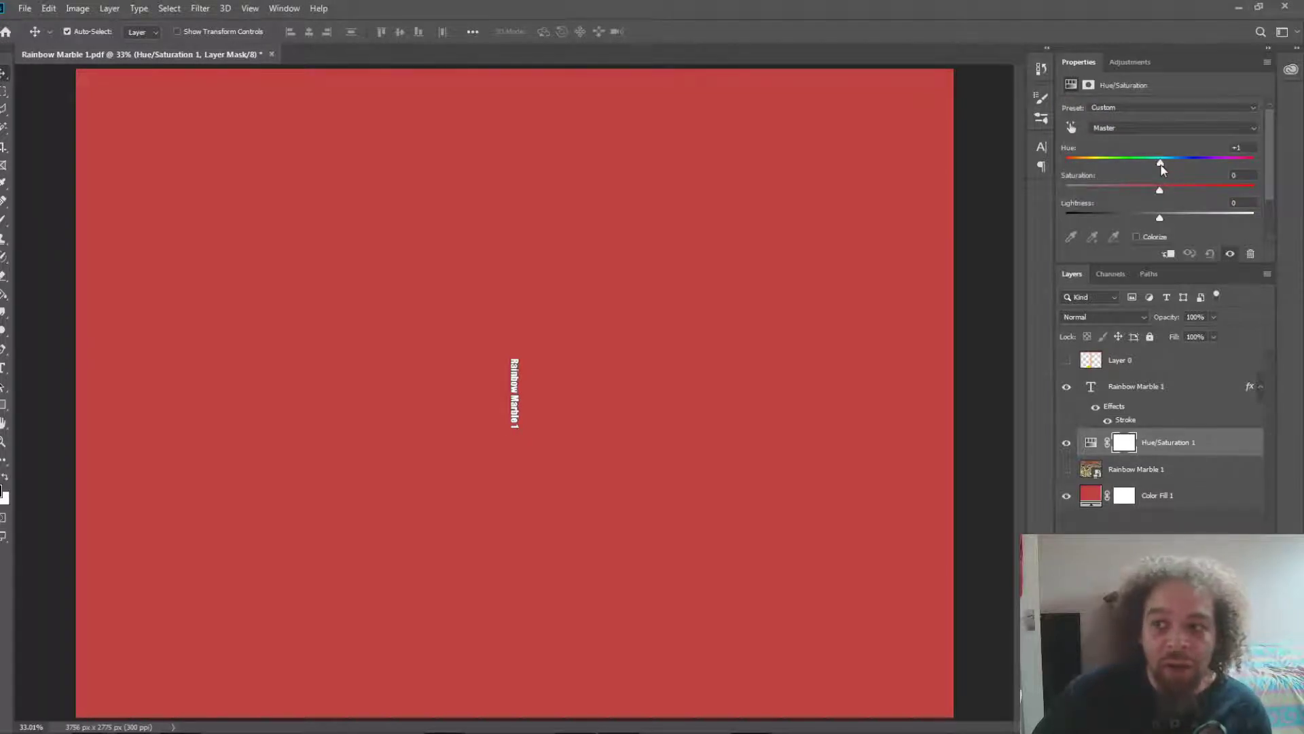
{"action": "mouse_move", "coordinate": [1159, 163]}
{"action": "left_mouse_down"}
{"action": "mouse_move", "coordinate": [1238, 161]}
{"action": "mouse_move", "coordinate": [1158, 161]}
{"action": "left_mouse_up"}
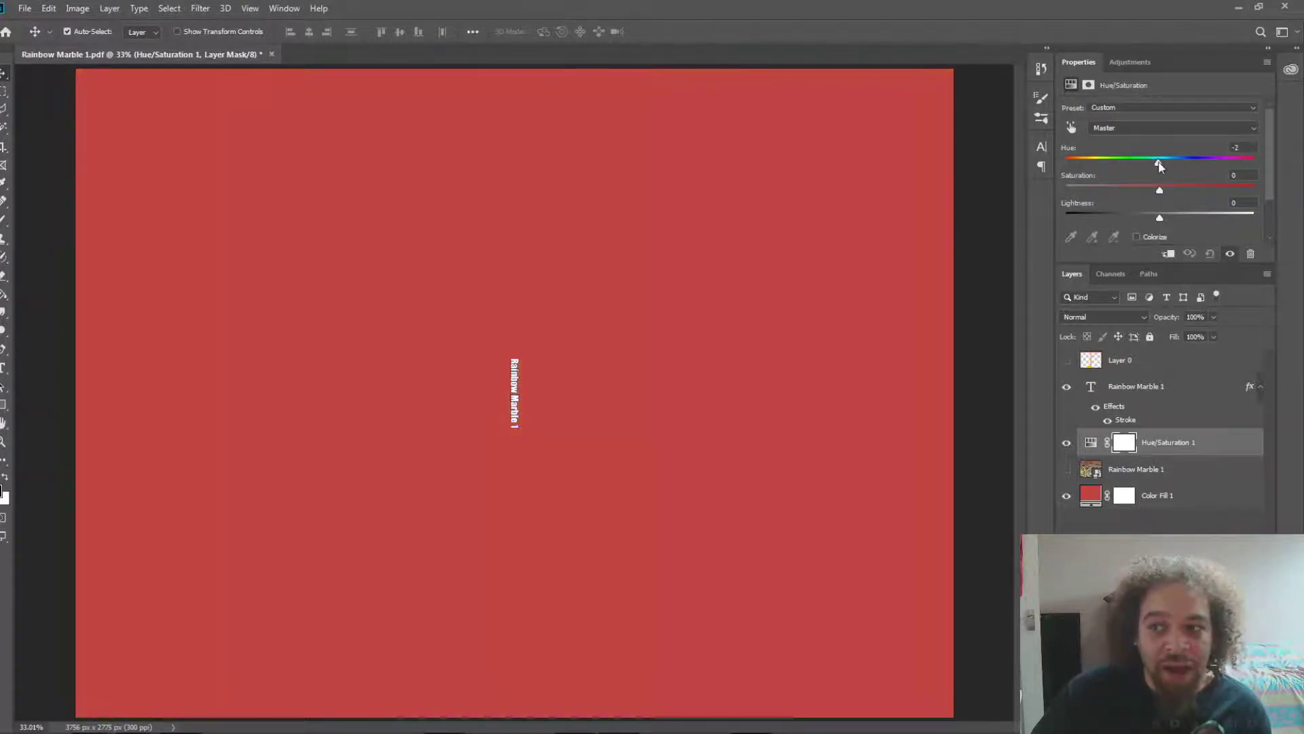
- Clip the Hue/Saturation adjustment to the hidden Rainbow Marble 1 image with hue +180, and show the image again
{"action": "left_click", "coordinate": [1188, 455], "text": "alt"}
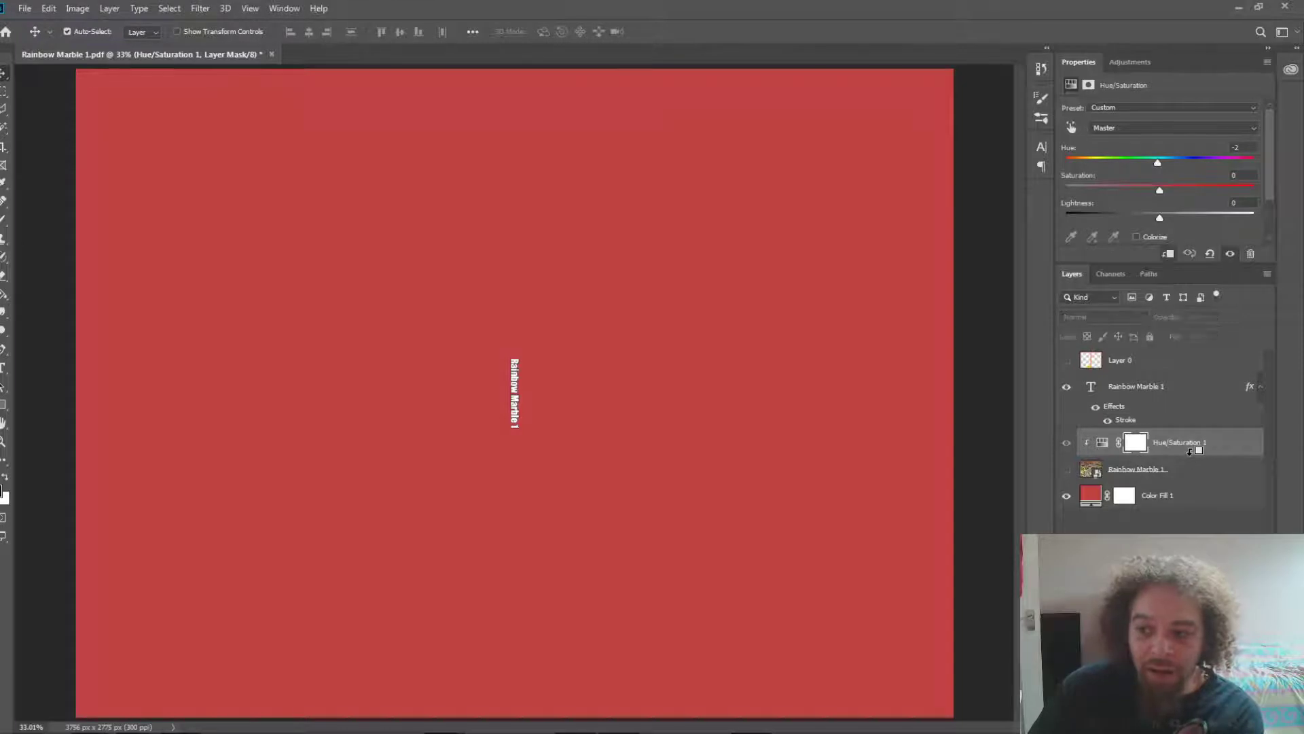
{"action": "left_click", "coordinate": [1163, 162]}
{"action": "left_click_drag", "start_coordinate": [1166, 163], "coordinate": [1255, 161]}
{"action": "left_click", "coordinate": [1065, 469]}
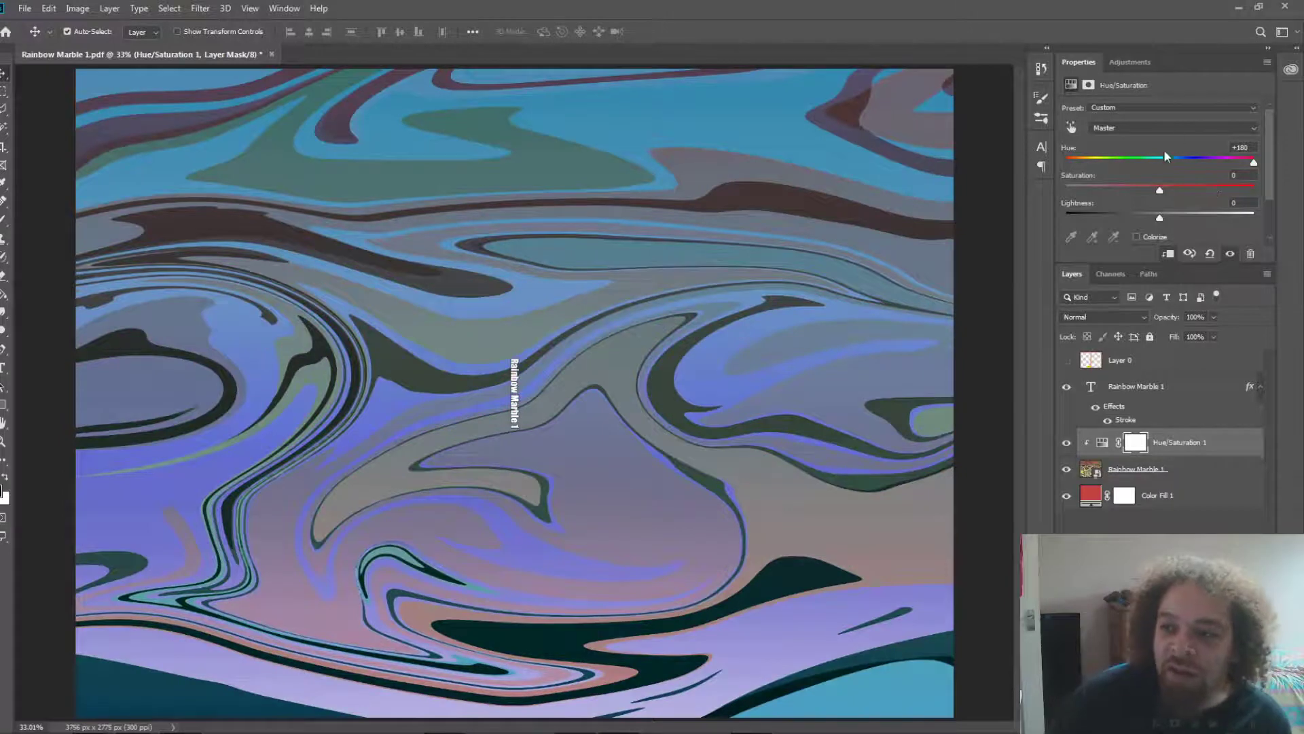
- Set the clipped Hue/Saturation adjustment's hue back to 0 and deselect all layers
{"action": "left_click", "coordinate": [1156, 157]}
{"action": "left_click_drag", "start_coordinate": [1155, 157], "coordinate": [1160, 167]}
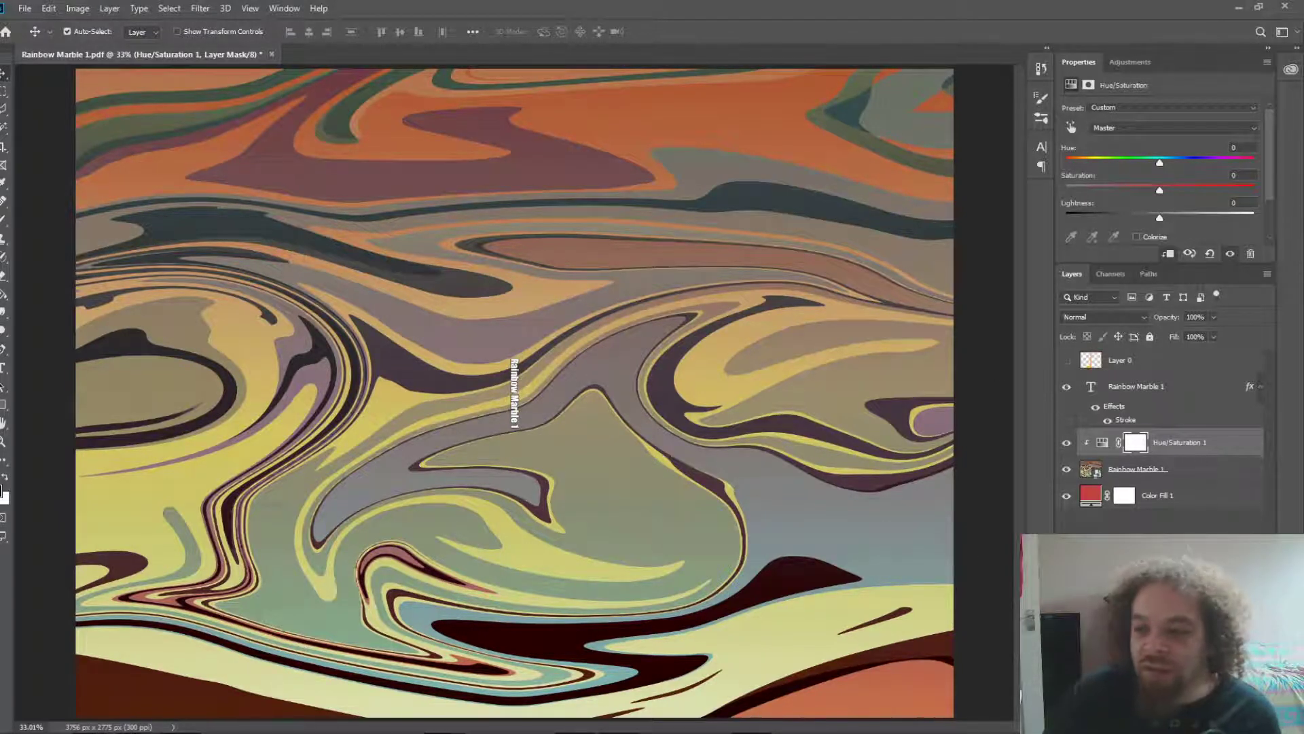
{"action": "left_click", "coordinate": [1199, 461], "text": "ctrl"}
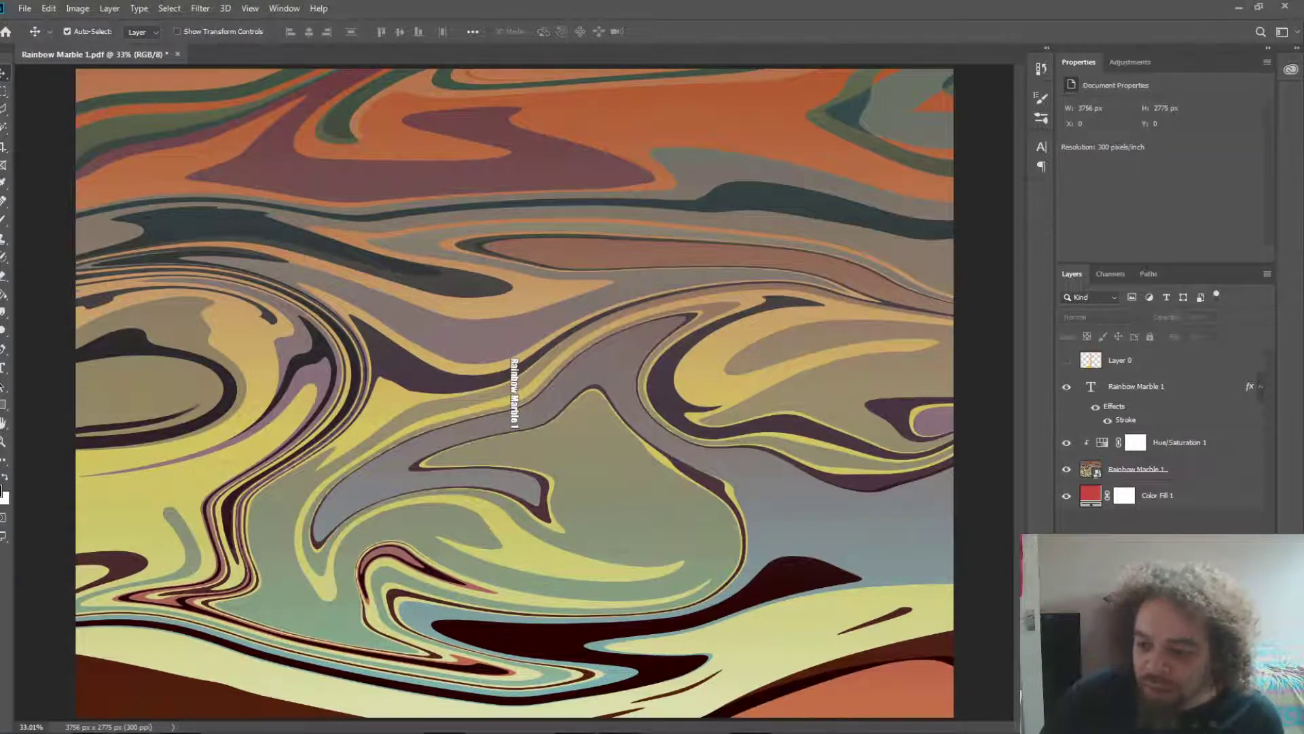